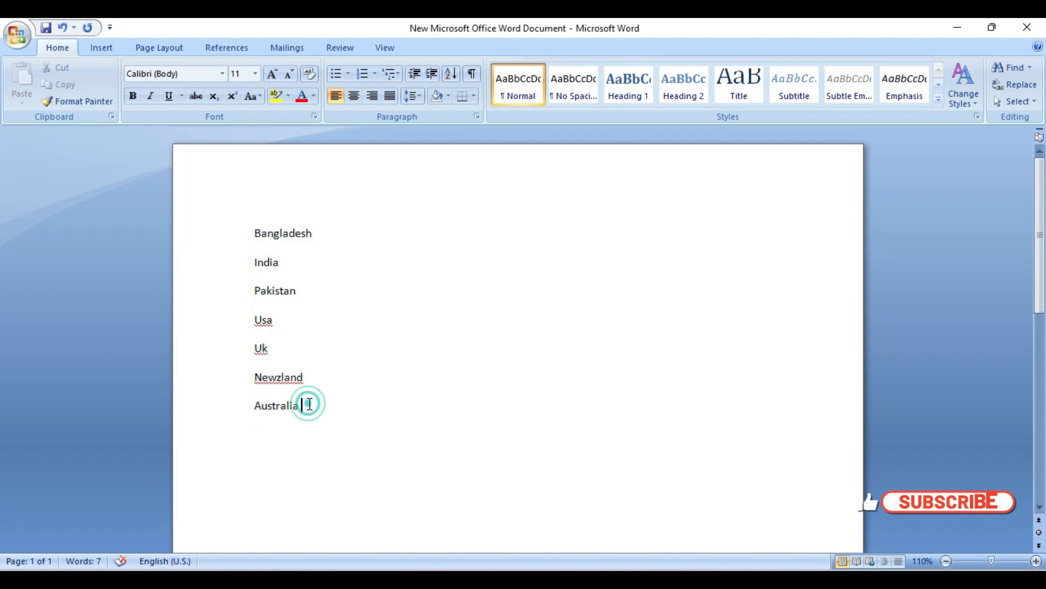
# - Apply a filled round bullet to the Bangladesh line
pyautogui.click(344, 302)
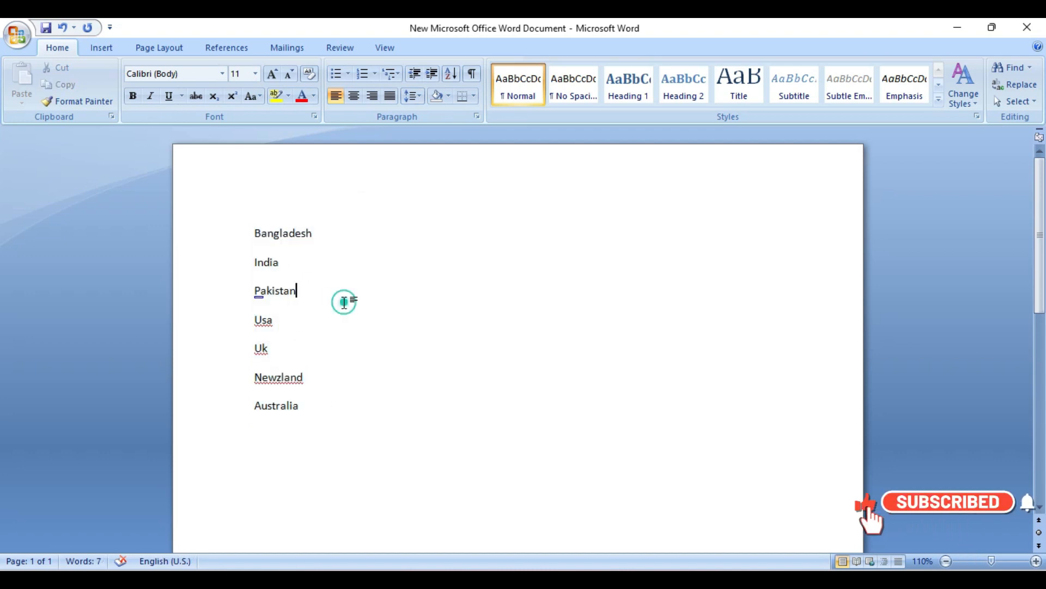
pyautogui.moveTo(320, 411); pyautogui.dragTo(262, 243)
pyautogui.click(263, 243)
pyautogui.click(256, 233)
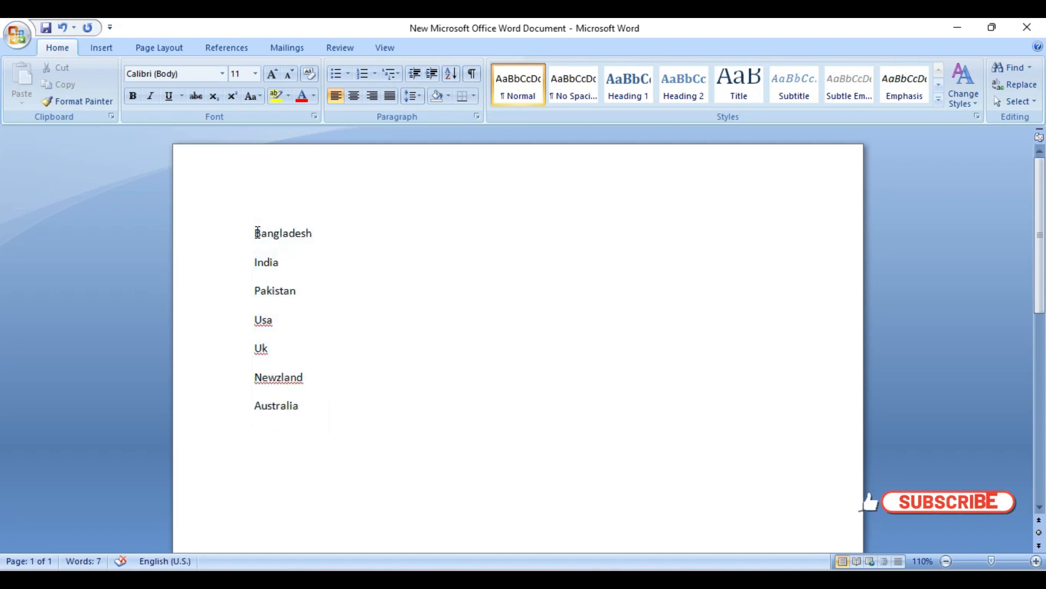
pyautogui.click(349, 73)
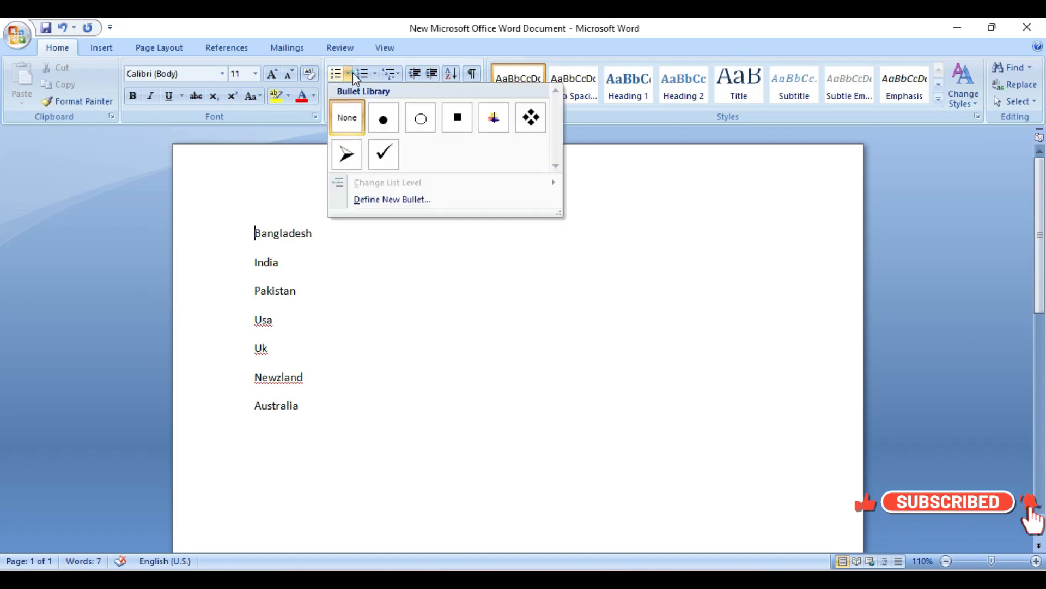
pyautogui.click(384, 122)
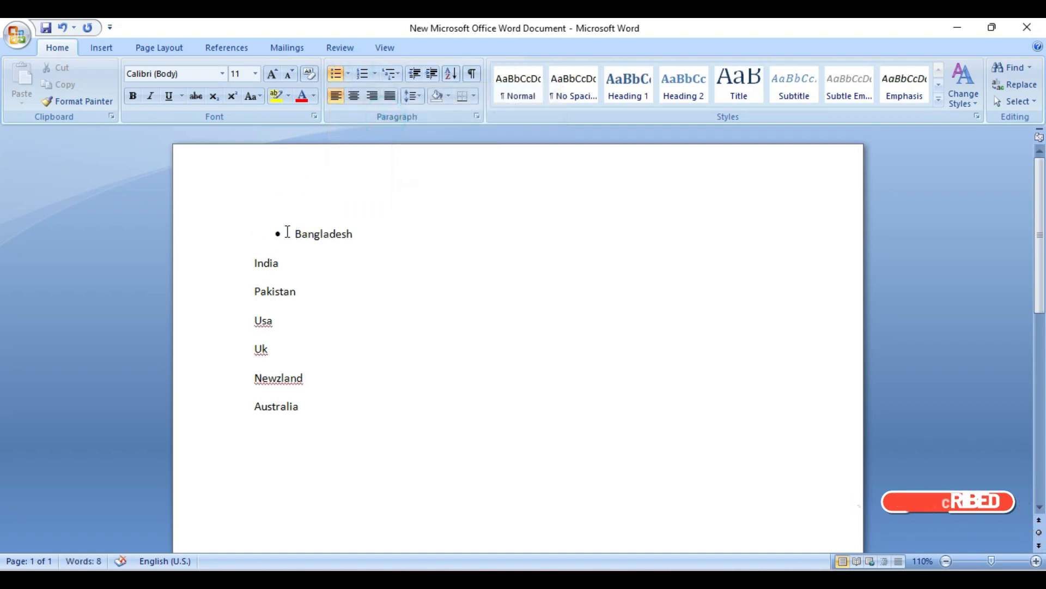
# - Insert an empty line above India, and try adding another item after the bulleted Bangladesh line
pyautogui.click(255, 262)
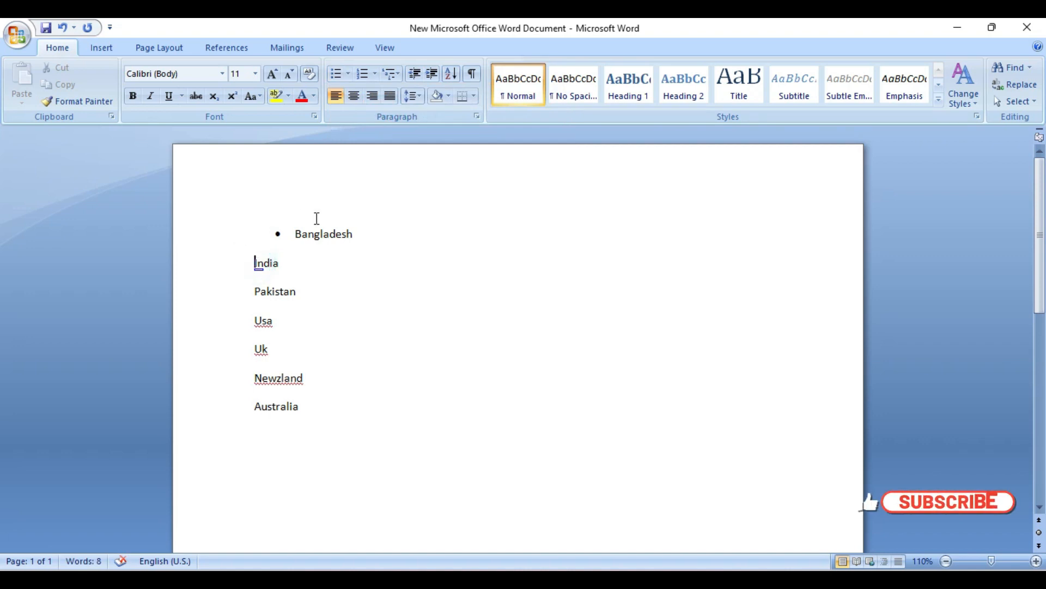
pyautogui.press('Return')
pyautogui.click(378, 233)
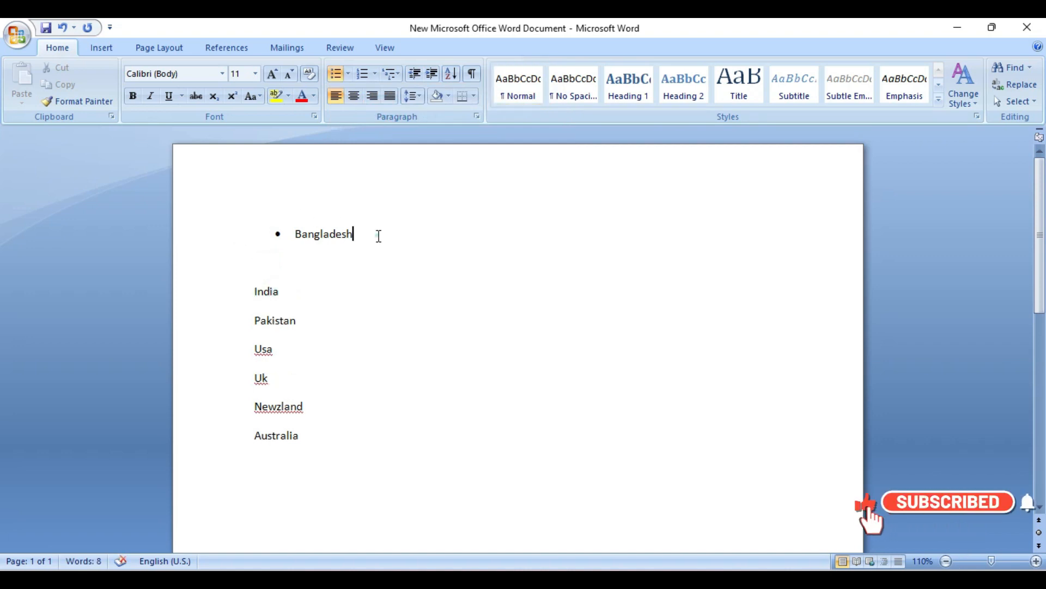
pyautogui.press('Return')
pyautogui.press('Return')
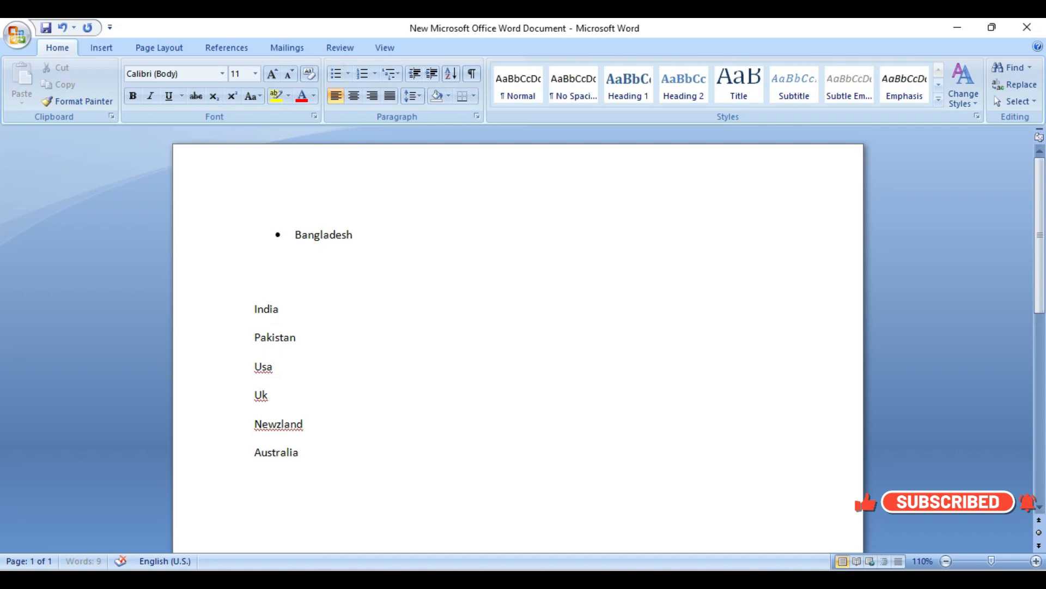
pyautogui.press('BackSpace')
pyautogui.press('BackSpace')
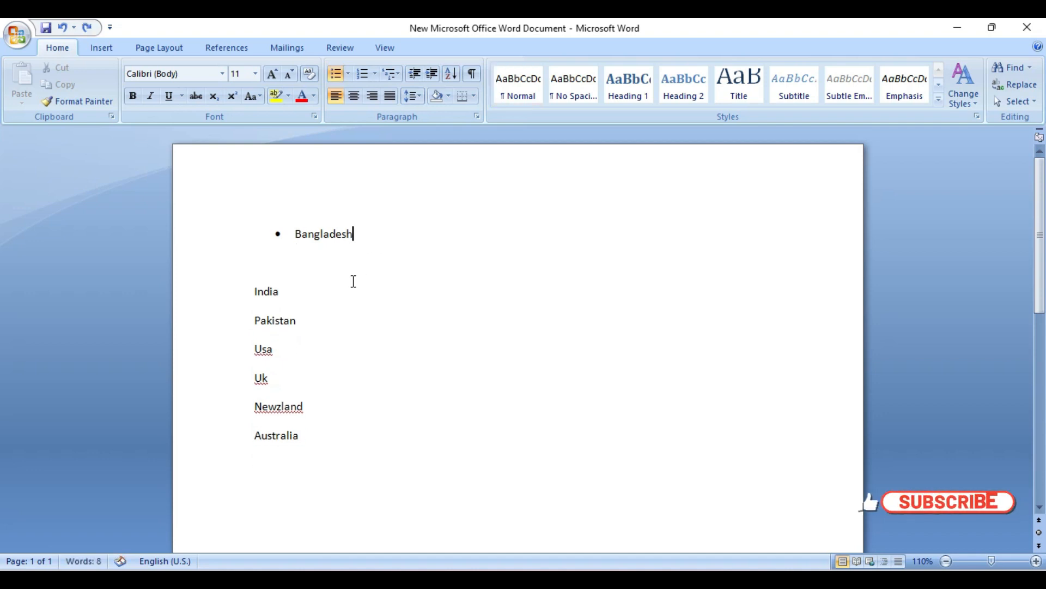
# - Remove the empty line above India and the bullet before Bangladesh, and save the document
pyautogui.press('Down')
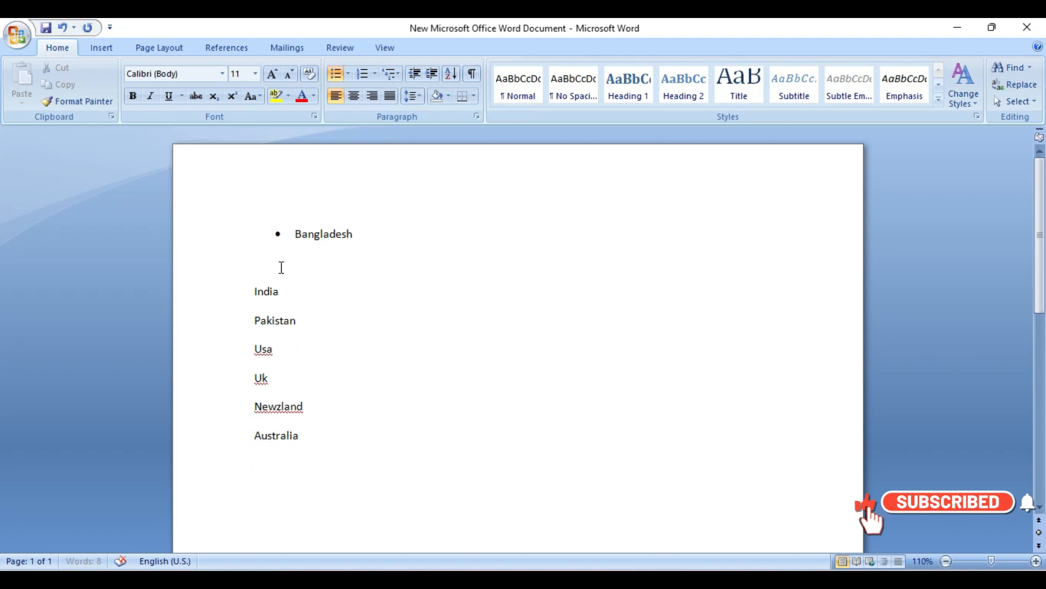
pyautogui.press('BackSpace')
pyautogui.click(280, 263)
pyautogui.click(289, 235)
pyautogui.press('BackSpace')
pyautogui.press('BackSpace')
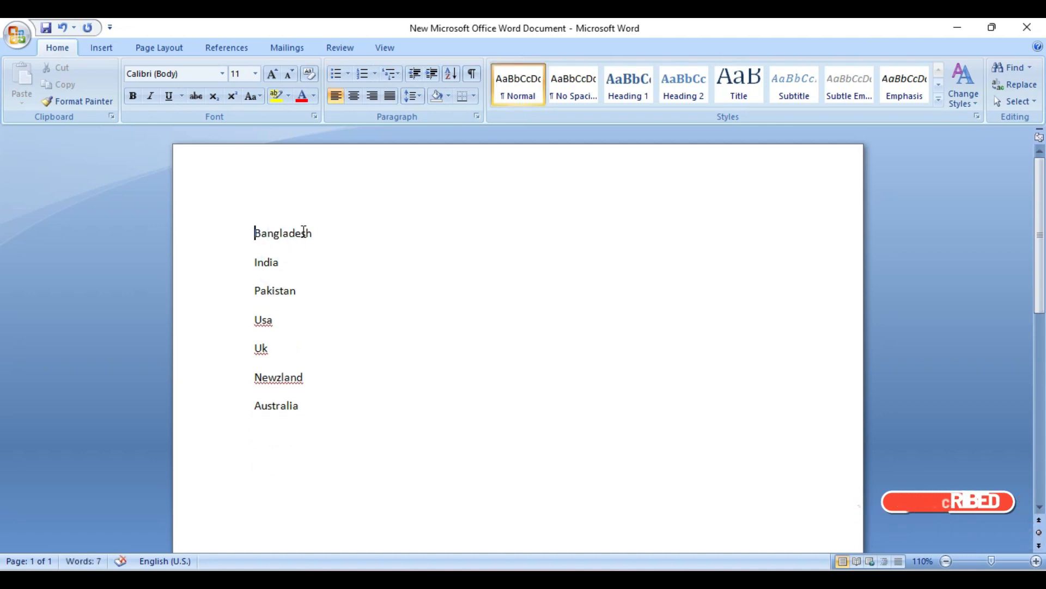
pyautogui.hotkey('ctrl', 's')
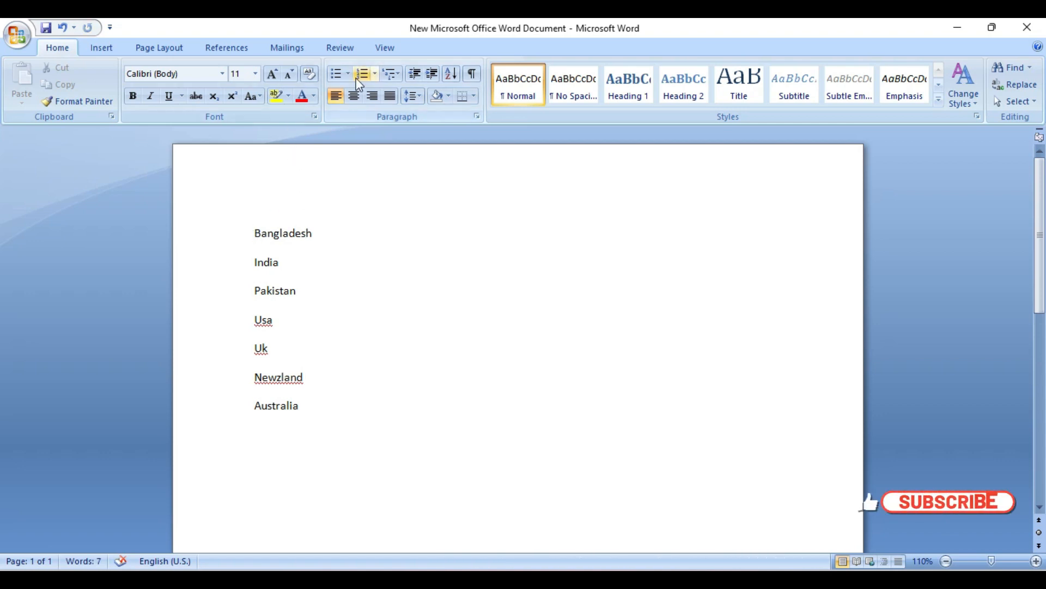
# - Preview the Bullet Library styles on the whole country list from Bangladesh to Australia
pyautogui.moveTo(249, 229); pyautogui.dragTo(306, 416)
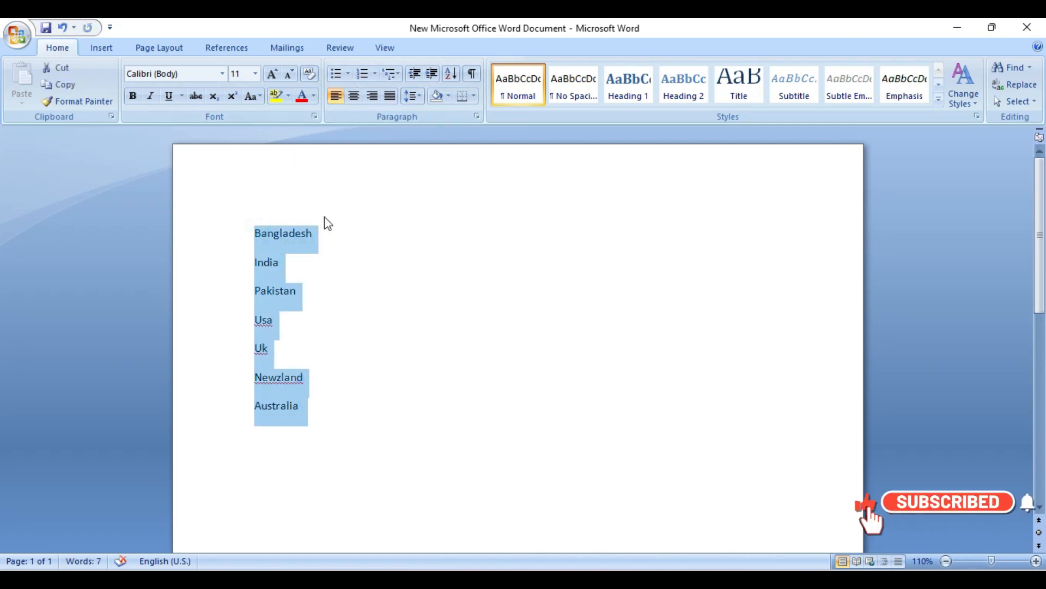
pyautogui.click(347, 73)
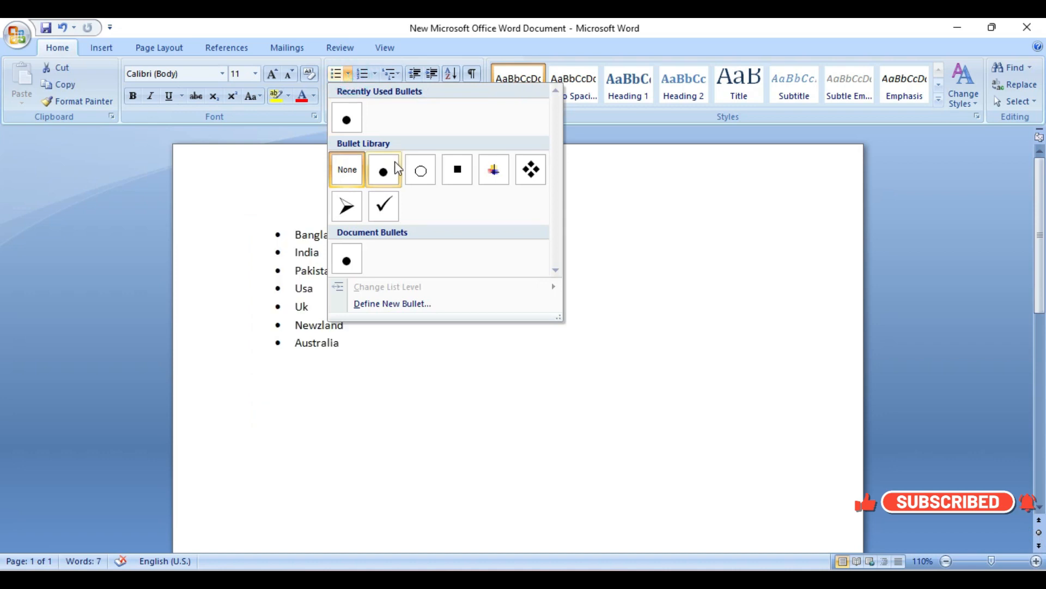
pyautogui.click(444, 374)
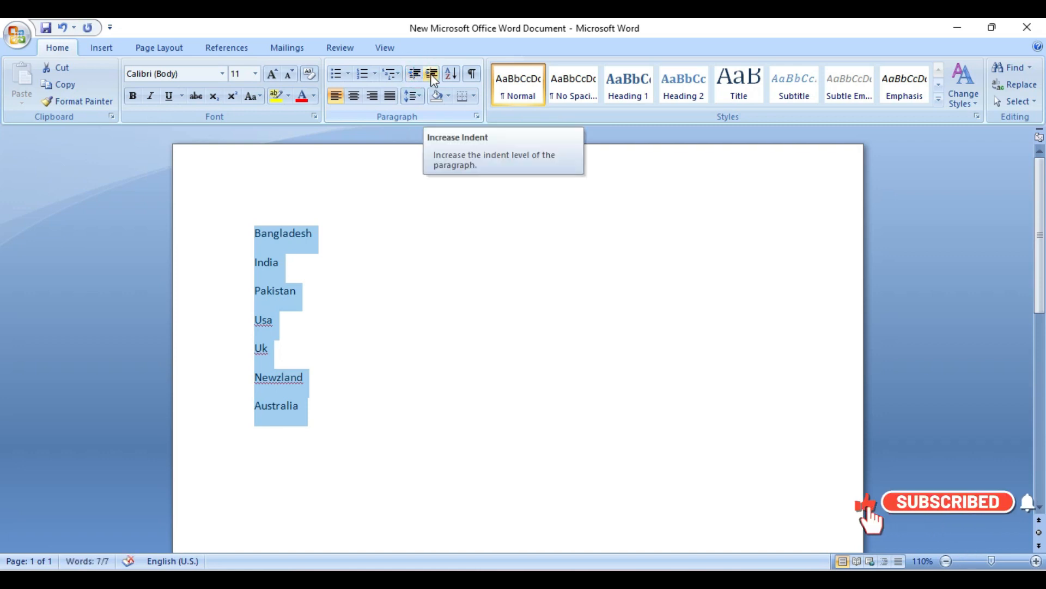
# - Increase the indent of the whole country list by four levels
pyautogui.click(430, 73)
pyautogui.click(430, 74)
pyautogui.click(431, 74)
pyautogui.click(431, 74)
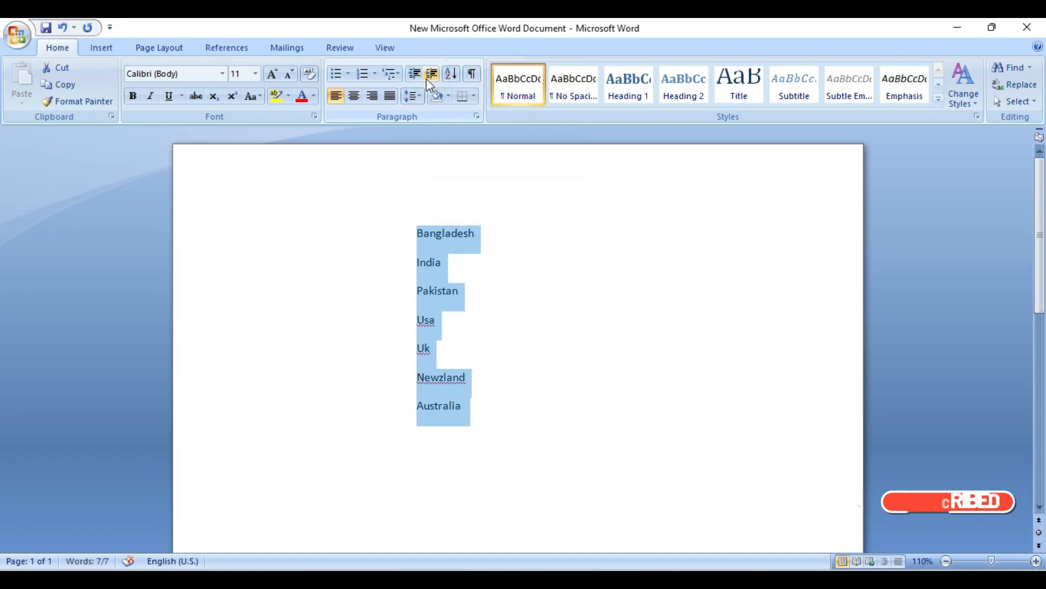
# - Decrease the indent of the whole country list by four levels and deselect it
pyautogui.click(420, 80)
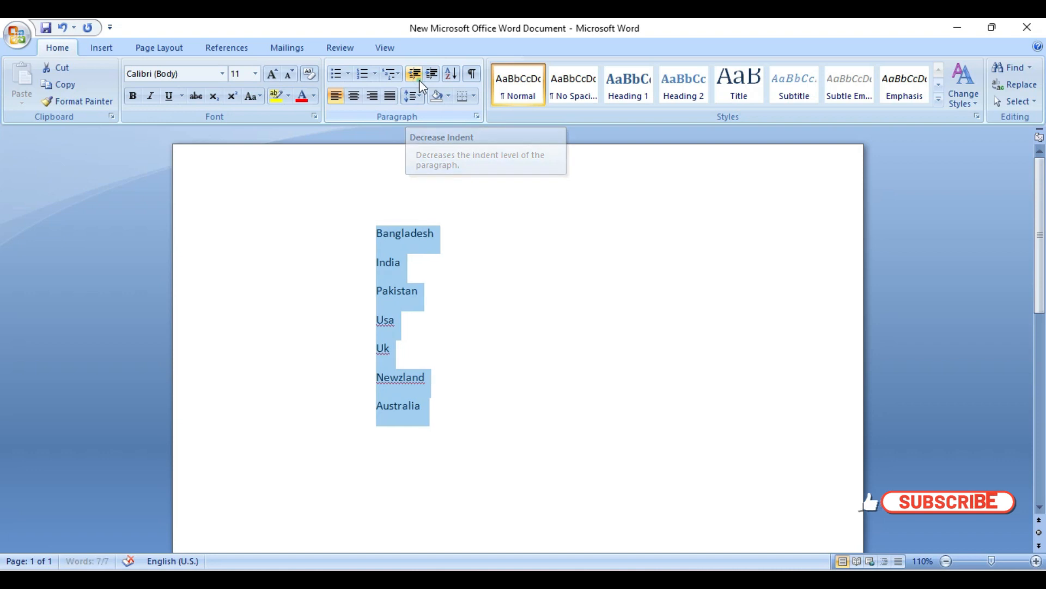
pyautogui.click(420, 80)
pyautogui.click(420, 79)
pyautogui.click(420, 79)
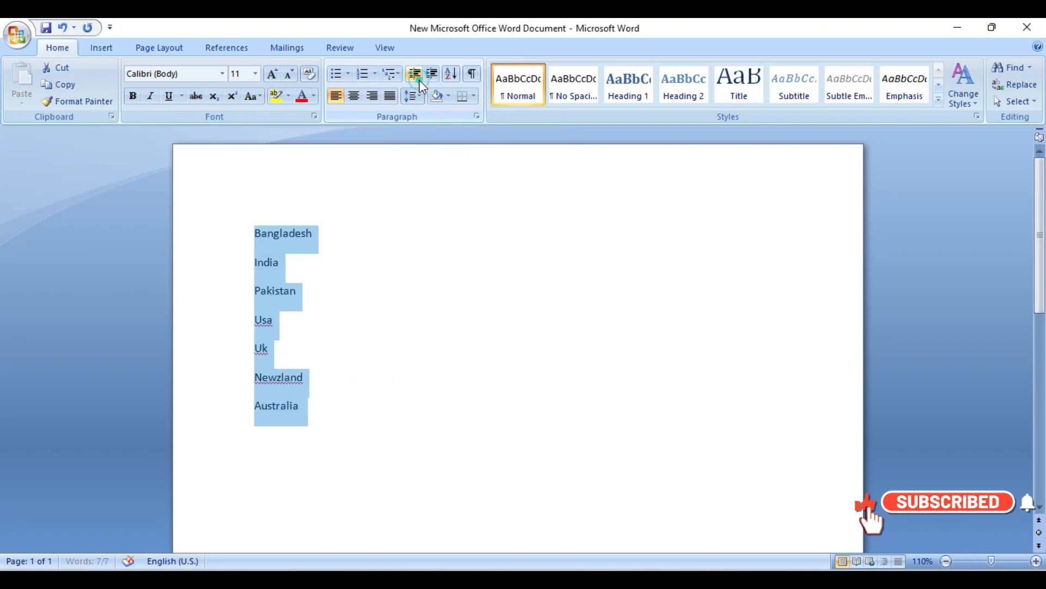
pyautogui.click(524, 212)
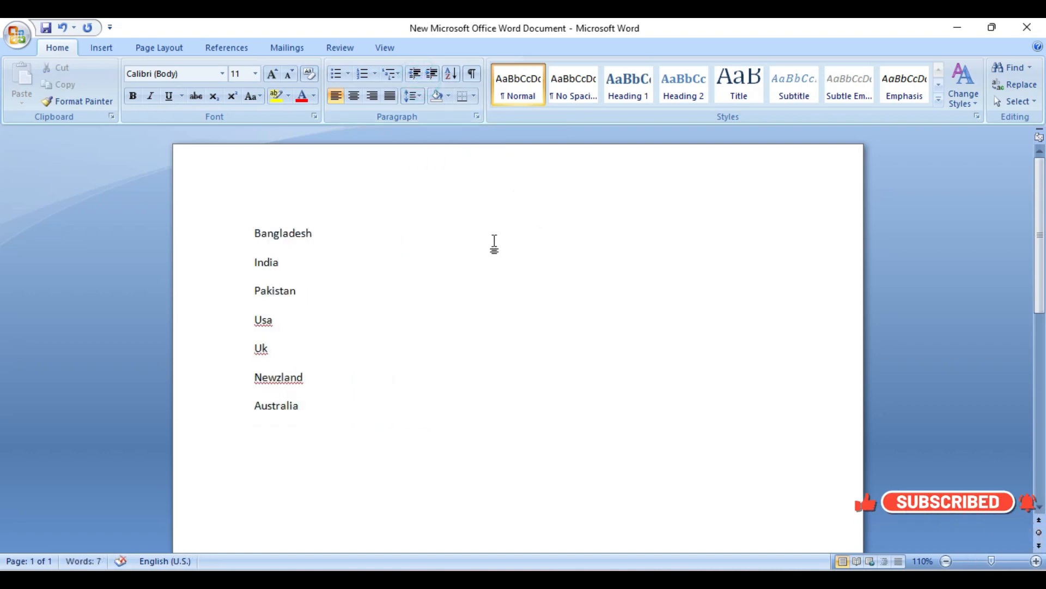
# - Apply the No Spacing style to the Bangladesh line, and preview the available quick styles on the whole list
pyautogui.click(562, 79)
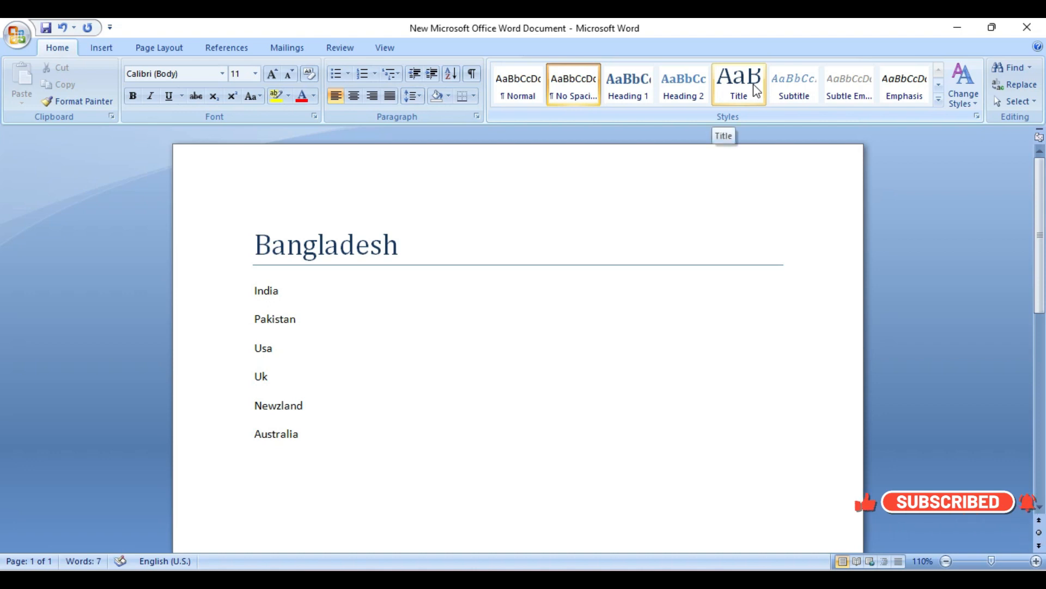
pyautogui.click(329, 362)
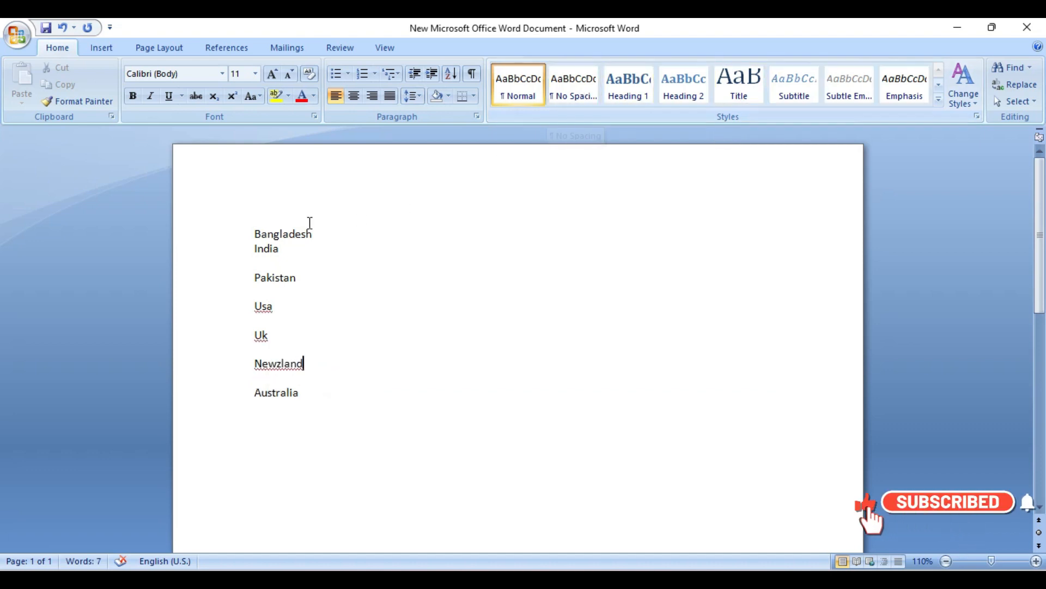
pyautogui.moveTo(259, 235); pyautogui.dragTo(310, 393)
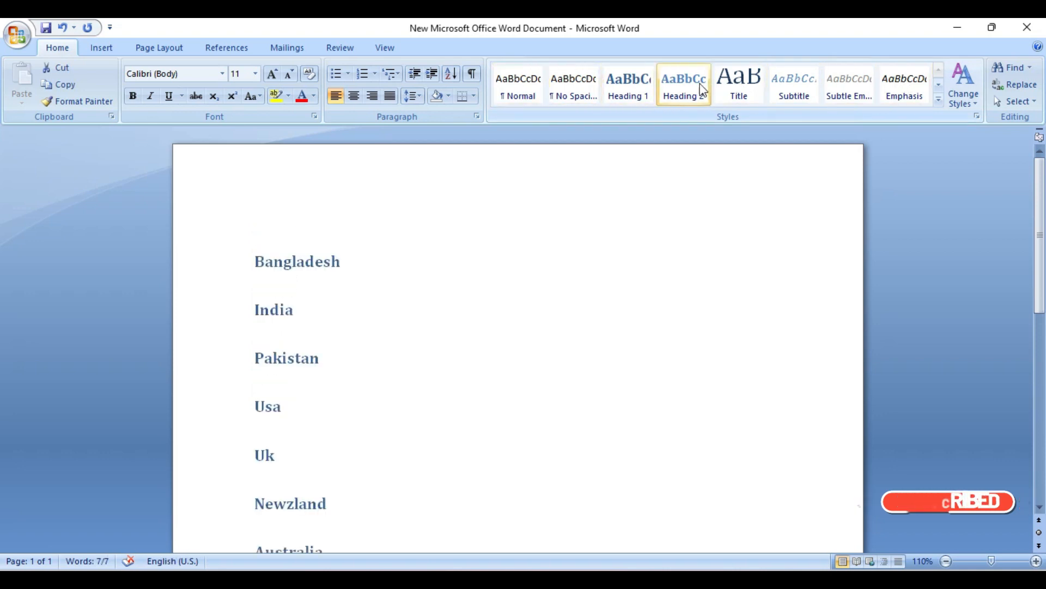
pyautogui.click(938, 103)
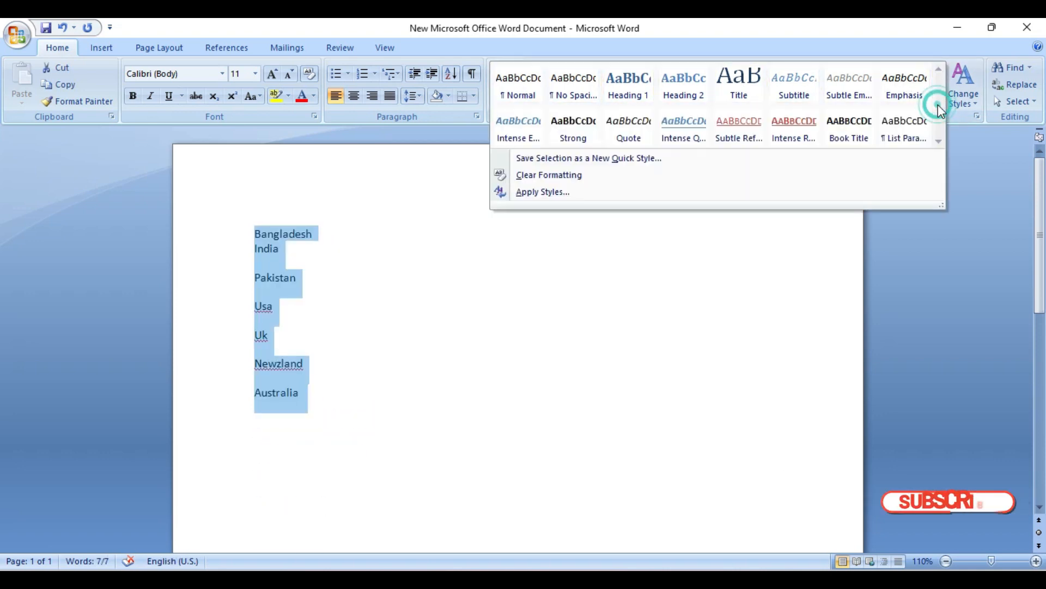
pyautogui.click(588, 266)
pyautogui.click(418, 331)
# - Reset the whole country list to the Normal style, and preview the heading styles on it
pyautogui.moveTo(317, 387); pyautogui.dragTo(262, 260)
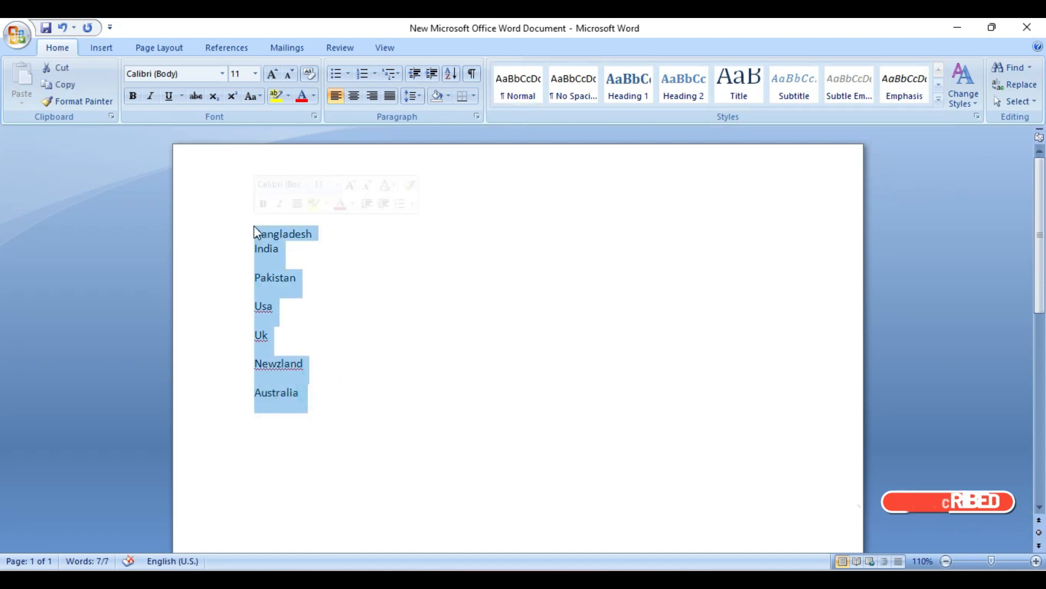
pyautogui.click(511, 94)
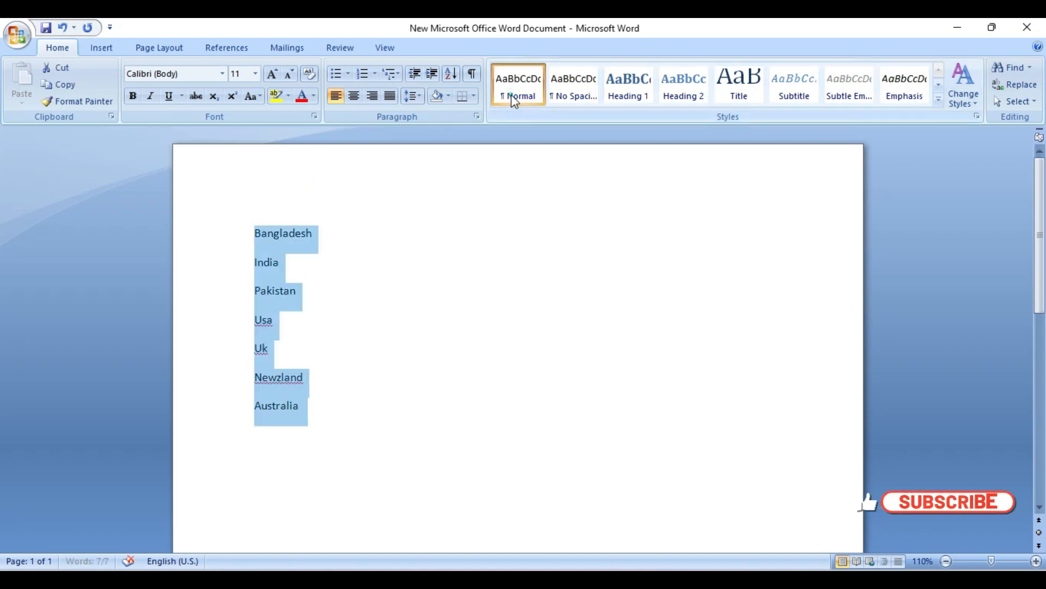
pyautogui.click(557, 90)
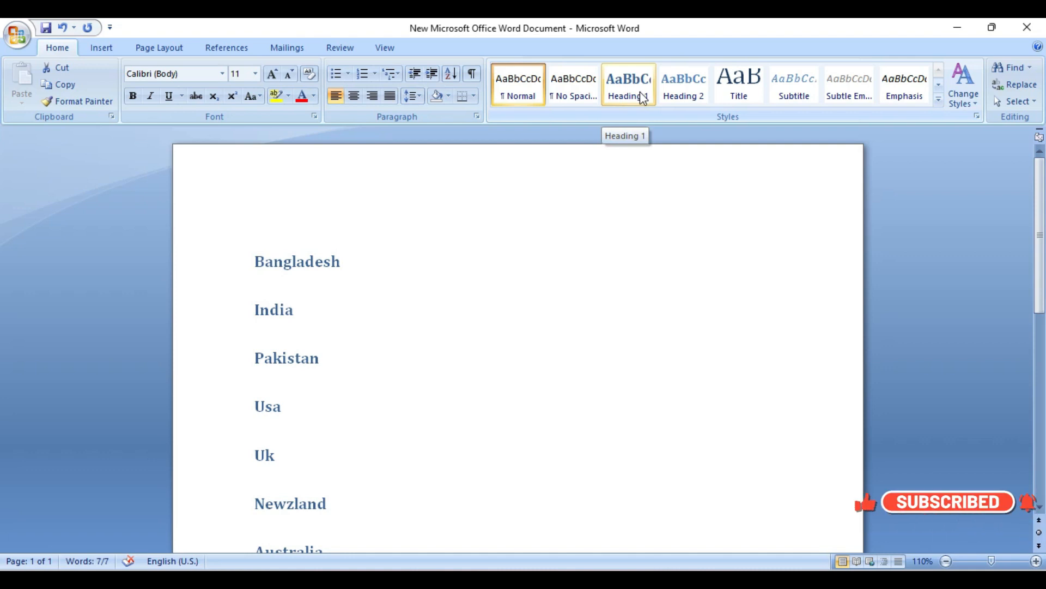
pyautogui.click(401, 224)
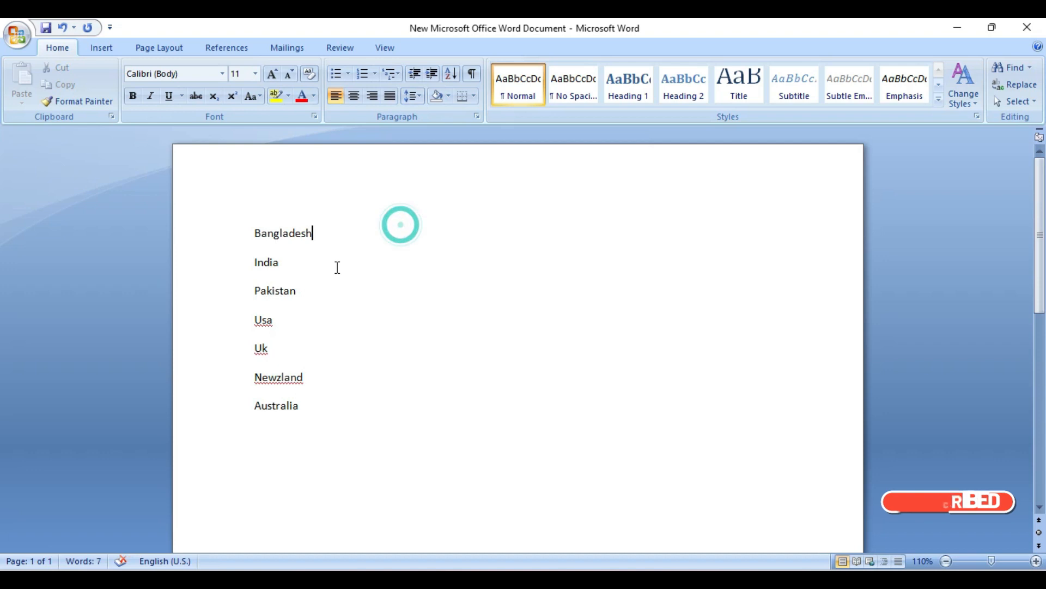
# - Style the Bangladesh line with Heading 1, change it to Heading 2, and finally set it to Title
pyautogui.moveTo(333, 241); pyautogui.dragTo(214, 235)
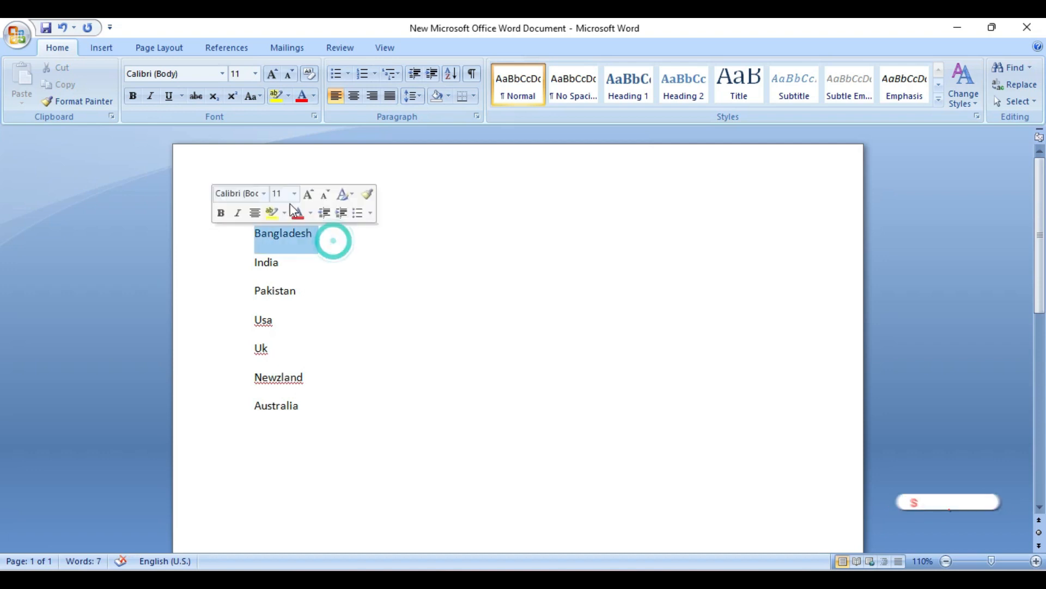
pyautogui.click(620, 91)
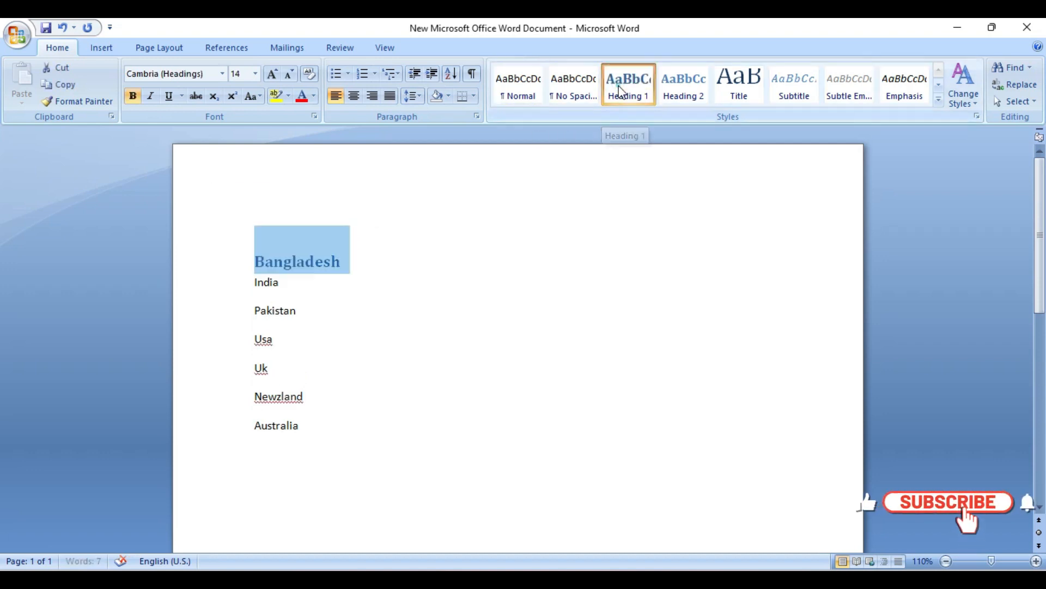
pyautogui.click(677, 90)
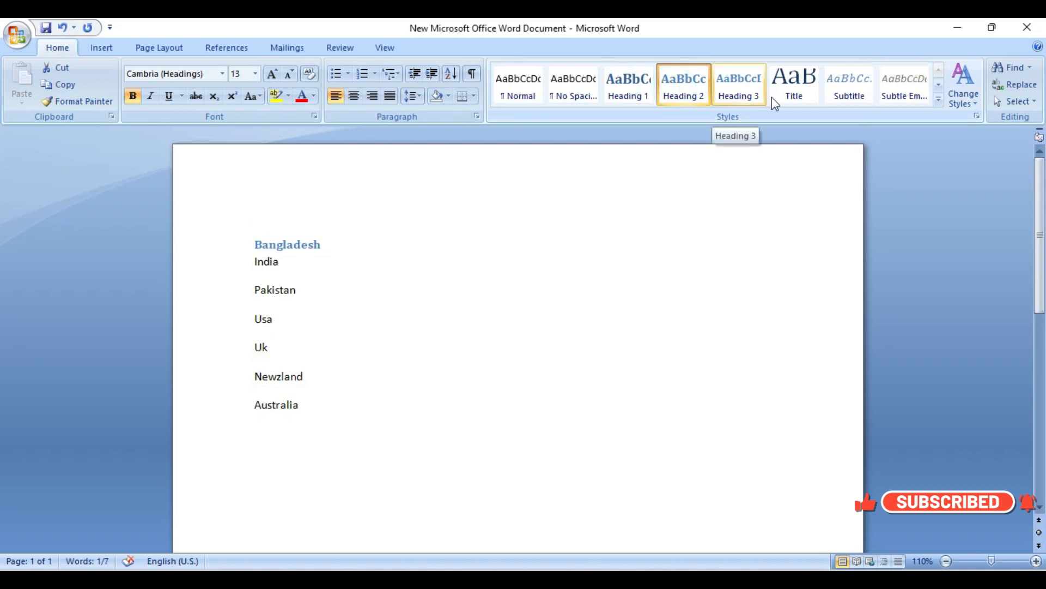
pyautogui.click(794, 101)
pyautogui.click(428, 254)
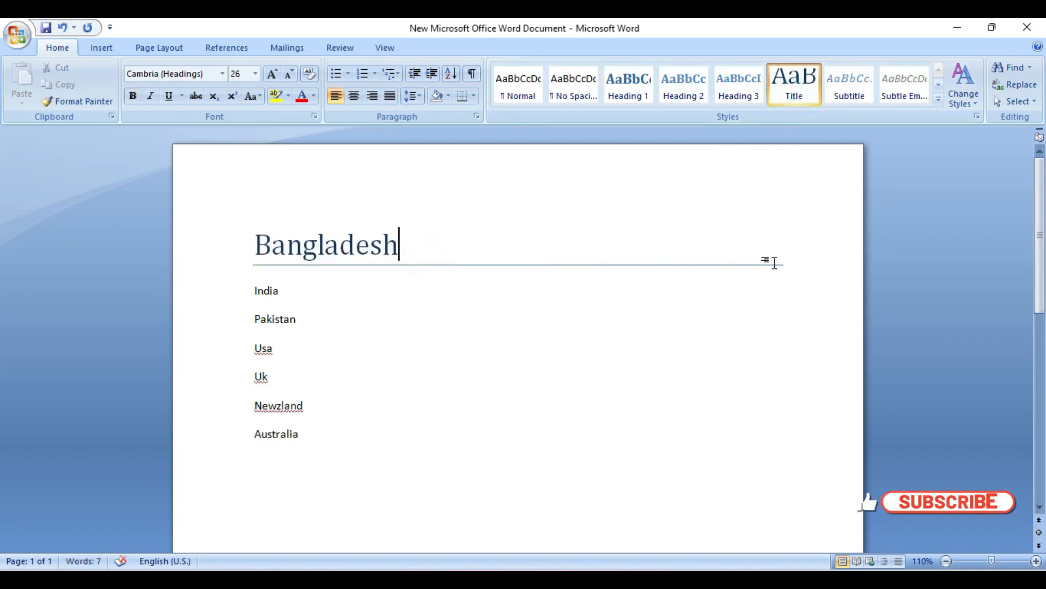
# - Insert an empty line below the Bangladesh title and apply Subtitle and Subtle Emphasis to it
pyautogui.press('Return')
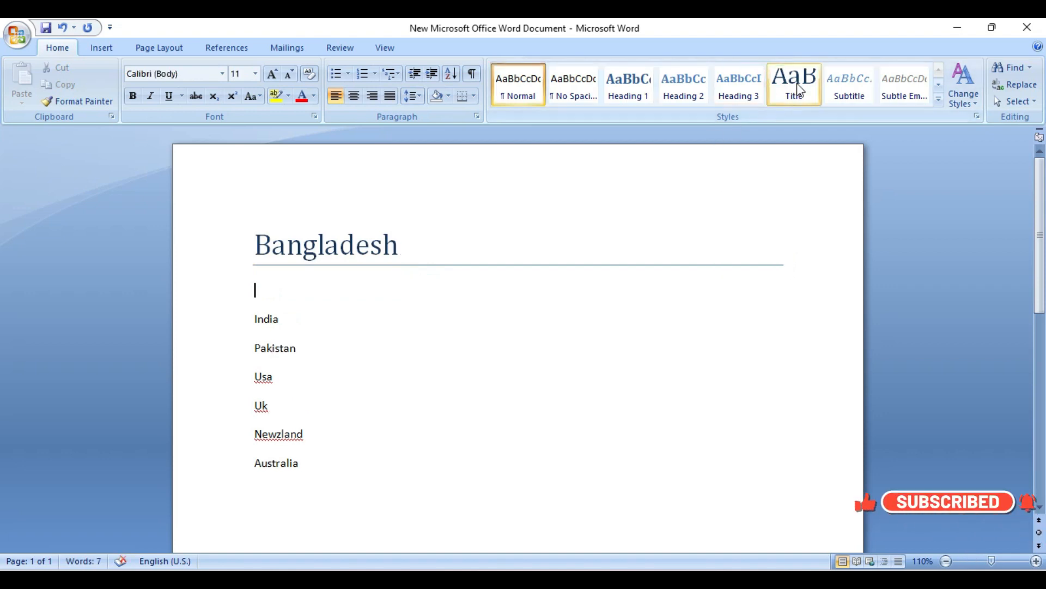
pyautogui.click(847, 94)
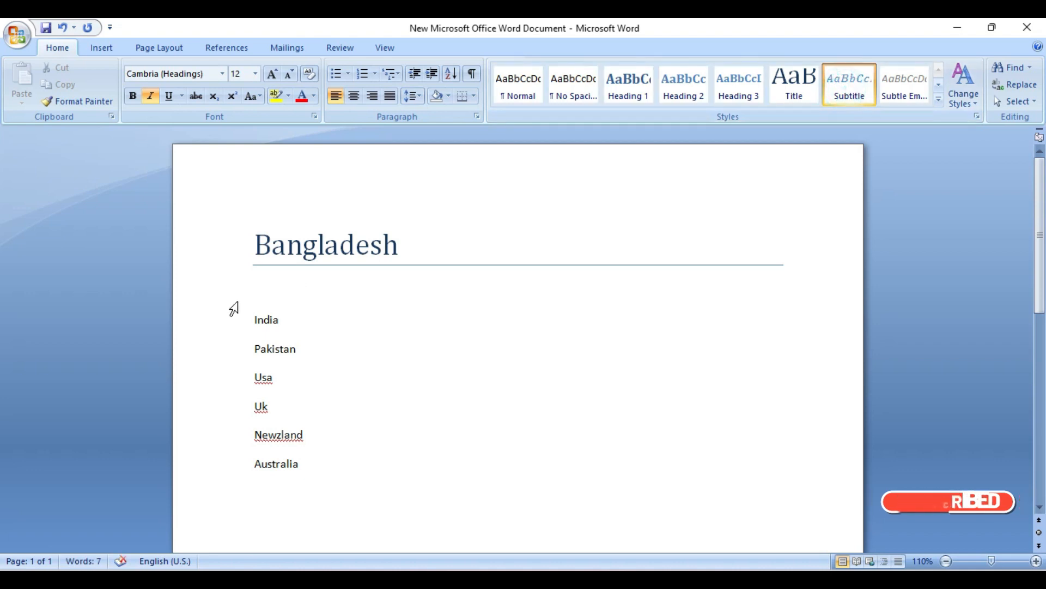
pyautogui.click(918, 85)
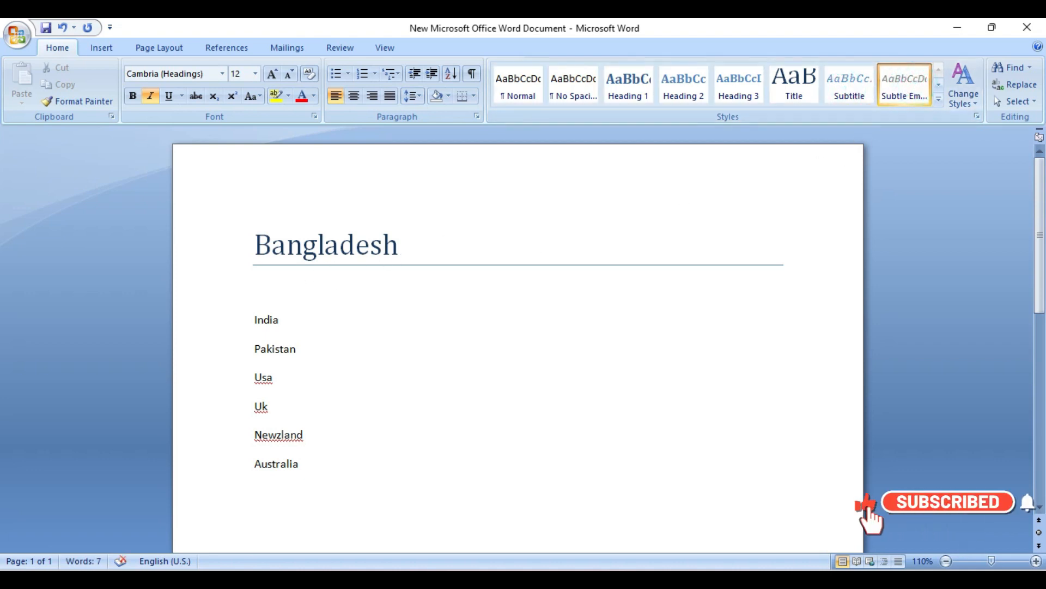
# - Remove the empty line below the title and reset the Bangladesh line to the Normal style
pyautogui.press('BackSpace')
pyautogui.click(528, 100)
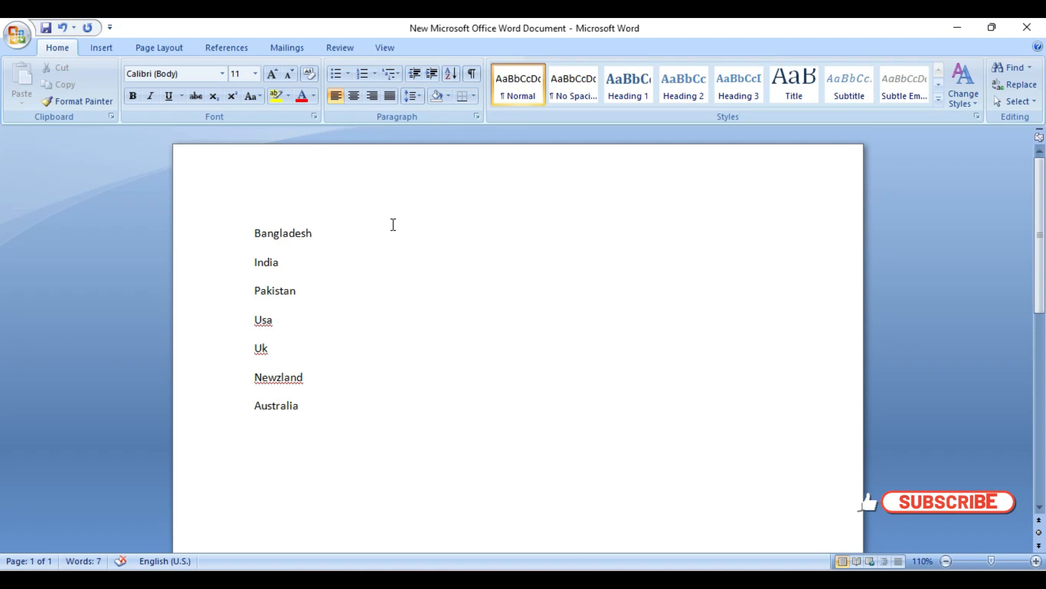
# - Number the whole country list, from Bangladesh to Australia, with the 1. 2. 3. format
pyautogui.moveTo(347, 400); pyautogui.dragTo(261, 229)
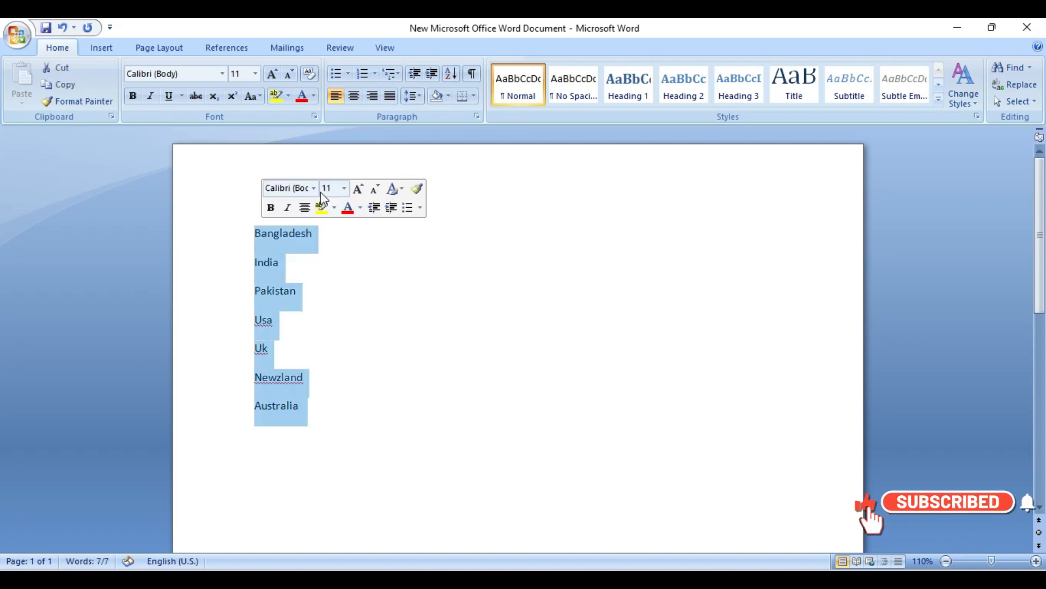
pyautogui.click(375, 75)
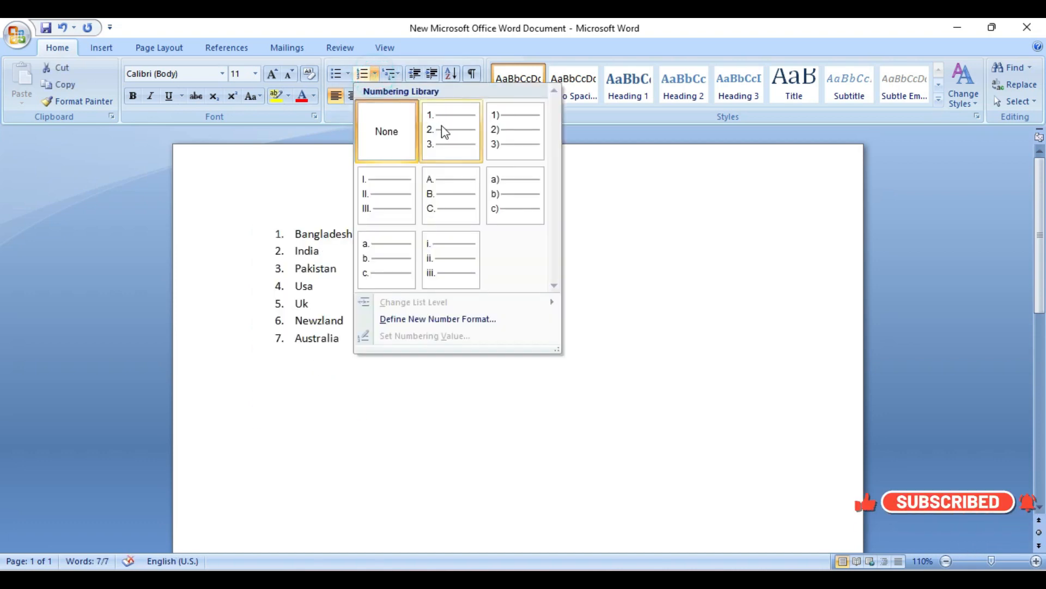
pyautogui.click(441, 127)
pyautogui.click(375, 74)
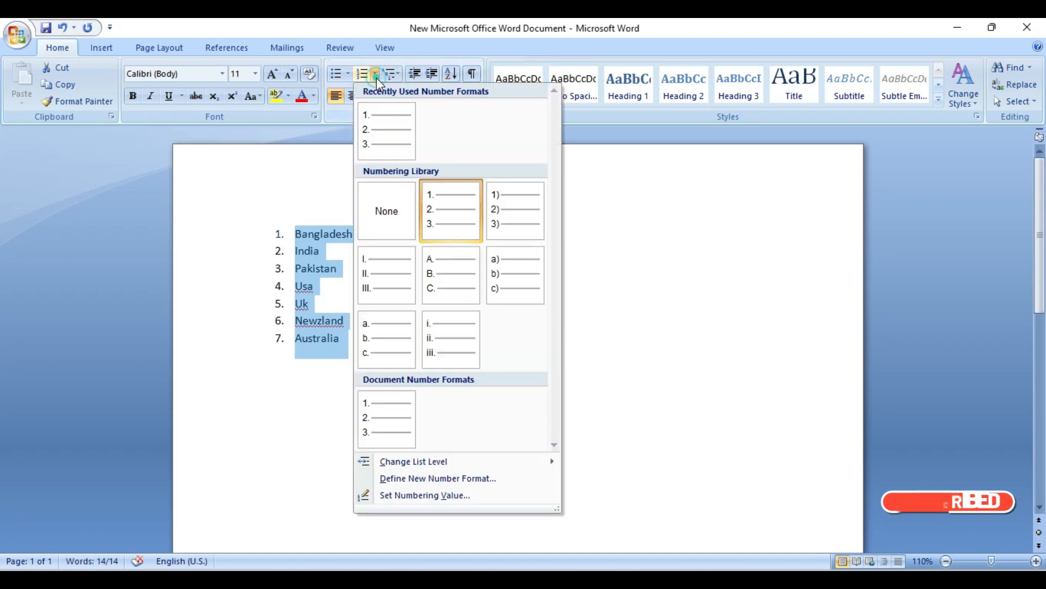
pyautogui.click(376, 75)
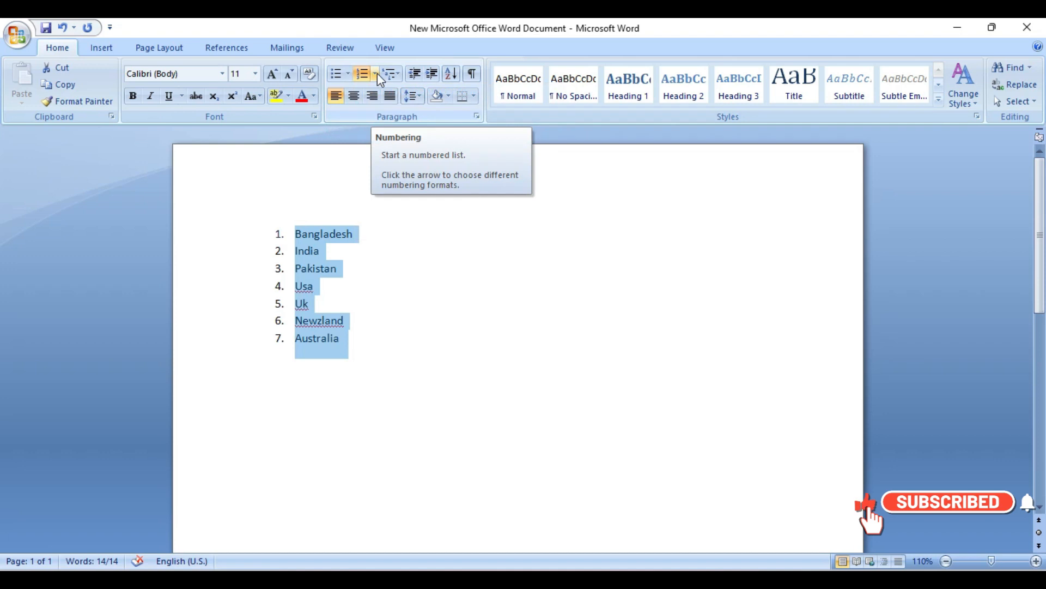
# - Change the country list's numbering to the lowercase Roman i. ii. iii. format
pyautogui.click(377, 73)
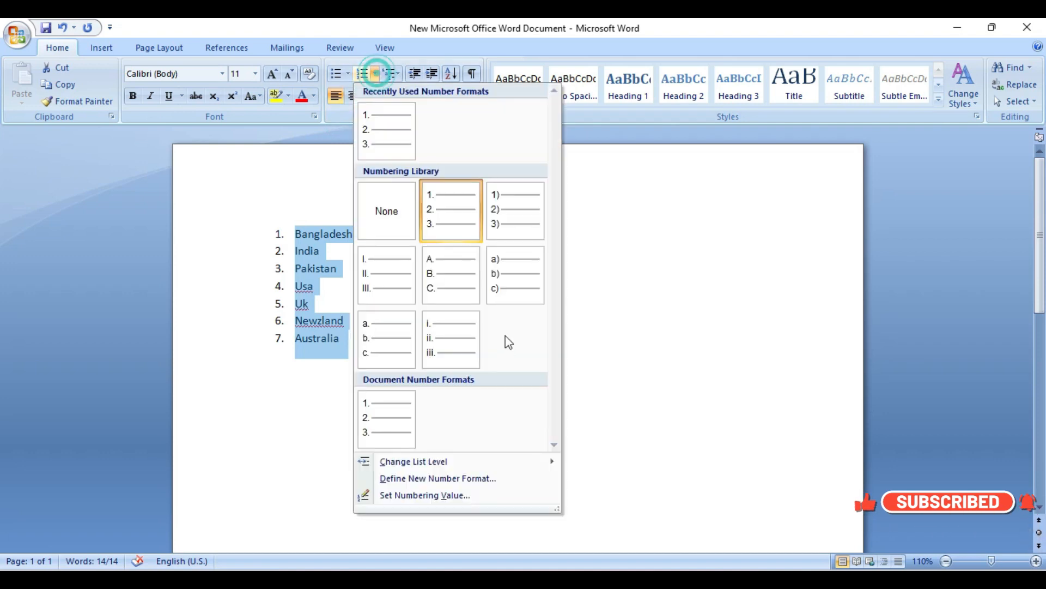
pyautogui.click(465, 348)
pyautogui.click(375, 73)
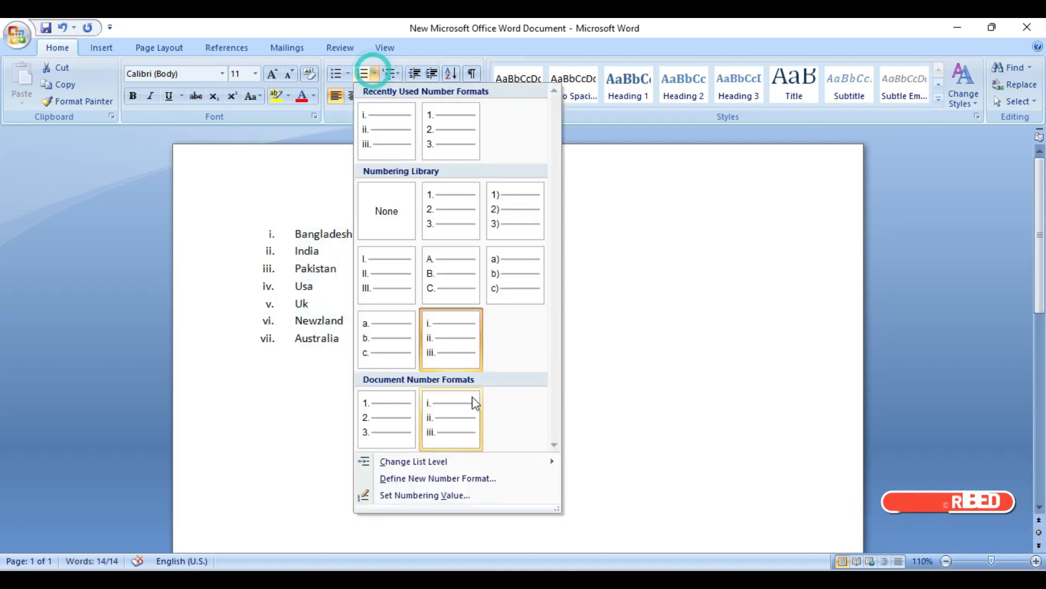
pyautogui.click(340, 420)
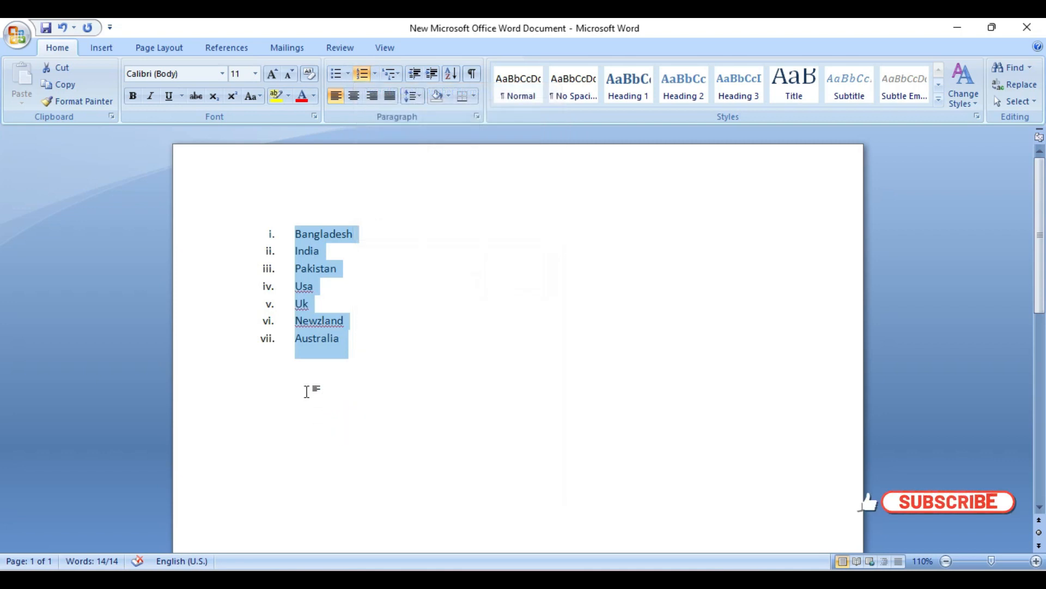
# - Reapply the recently used i. ii. iii. format, and return the country list to plain unnumbered Normal paragraphs
pyautogui.click(375, 73)
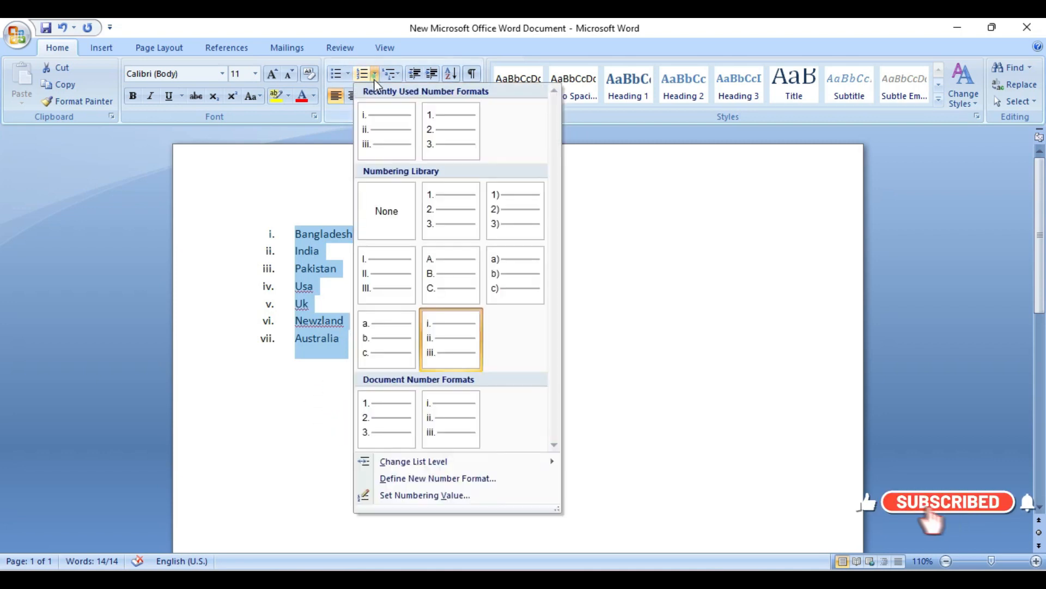
pyautogui.click(368, 112)
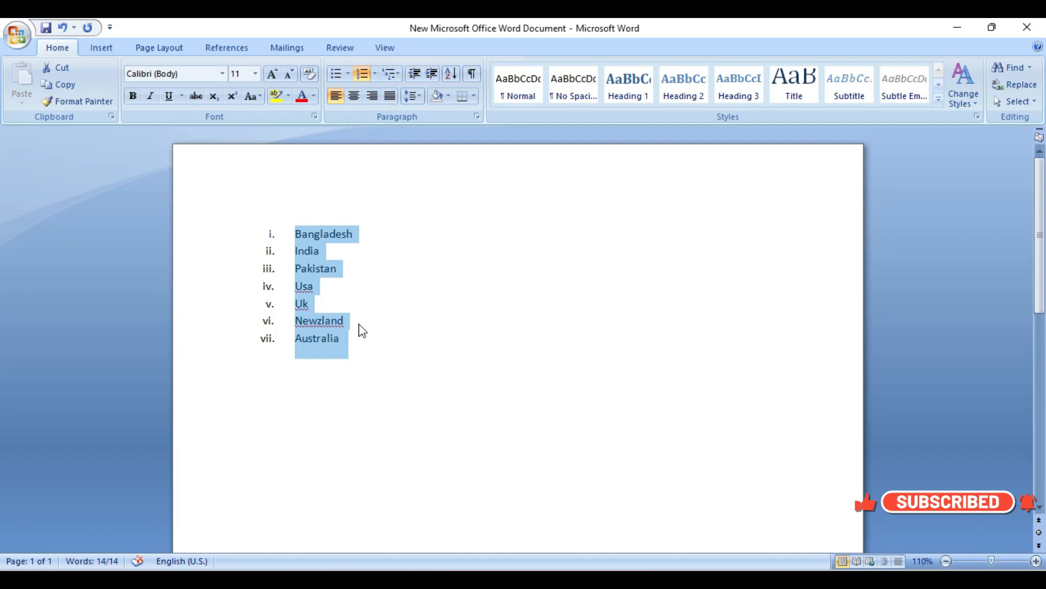
pyautogui.hotkey('ctrl', 'shift', 'n')
pyautogui.click(366, 325)
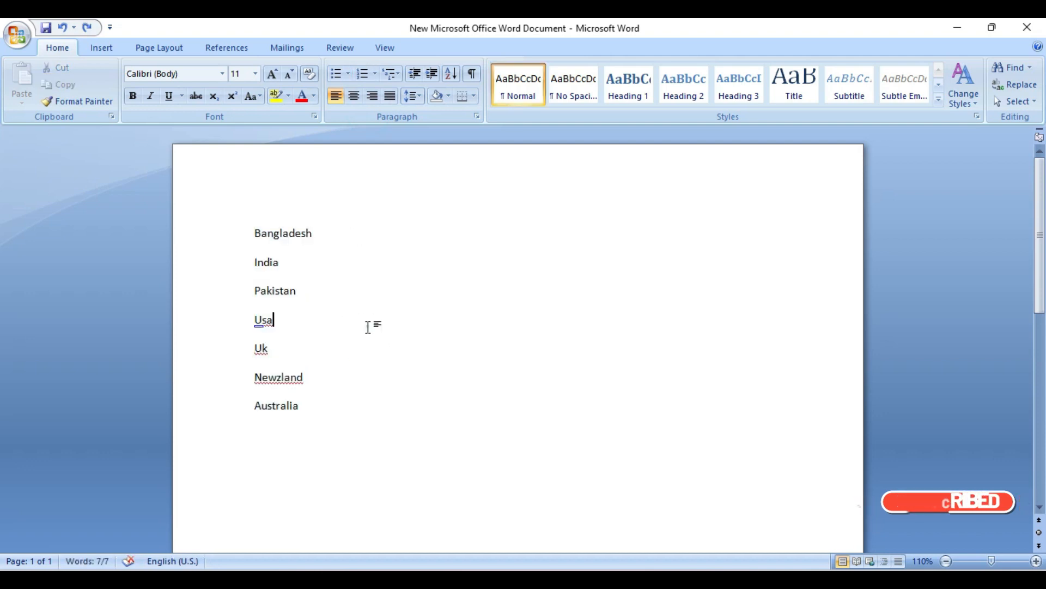
# - Turn default numbering on for the Bangladesh line only, and remove it again
pyautogui.click(253, 233)
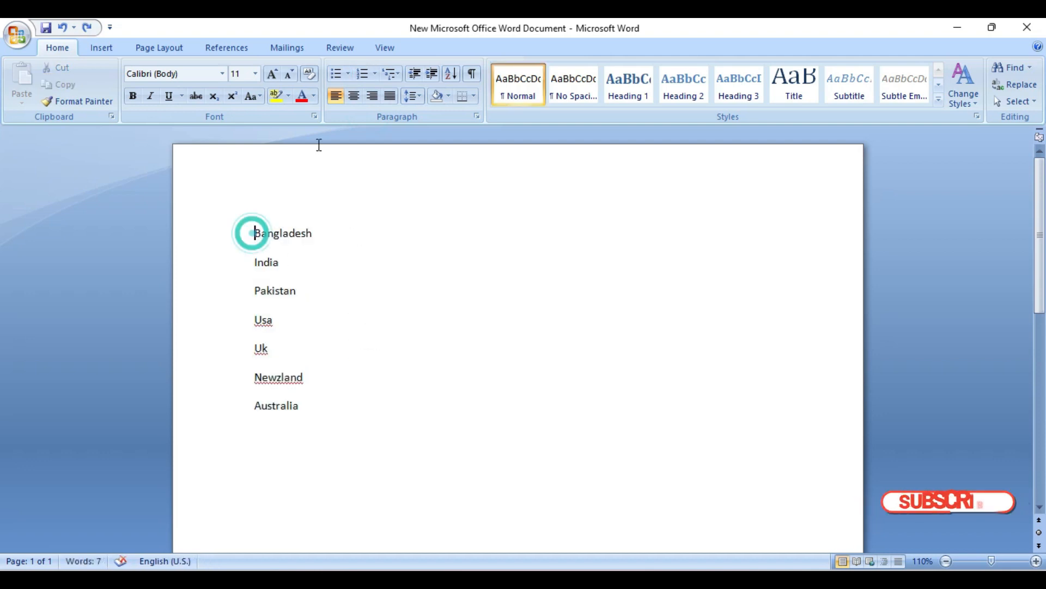
pyautogui.click(355, 76)
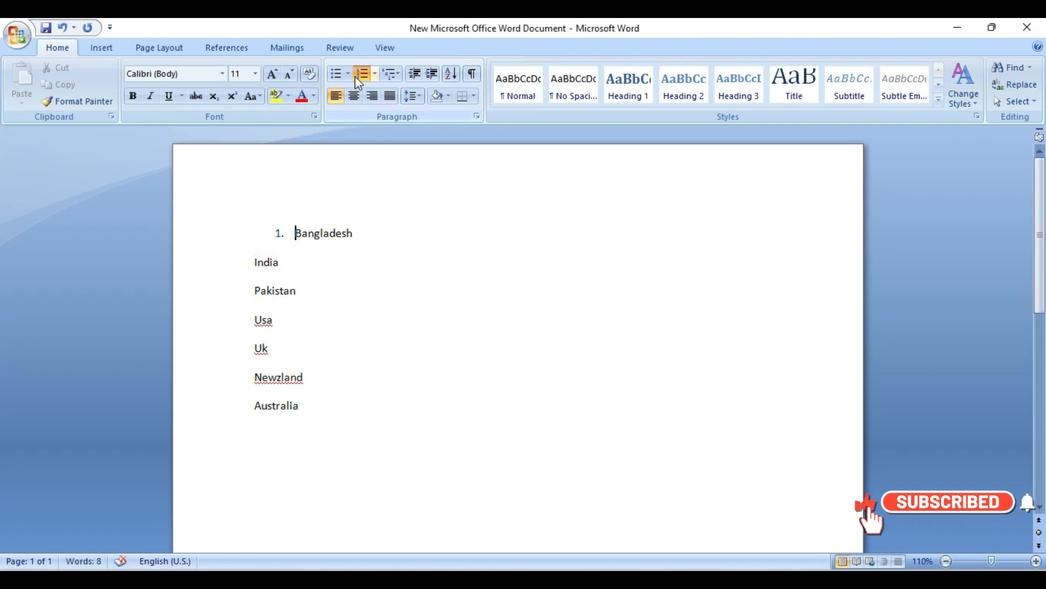
pyautogui.click(355, 77)
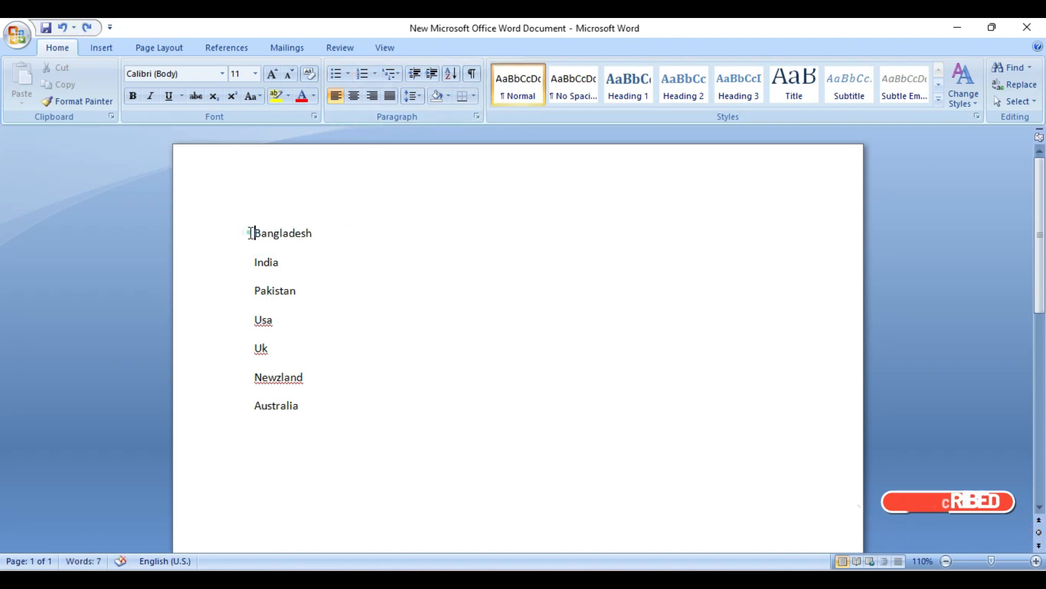
# - Apply default numbering to all seven country lines at once, and undo it
pyautogui.moveTo(250, 233); pyautogui.dragTo(331, 406)
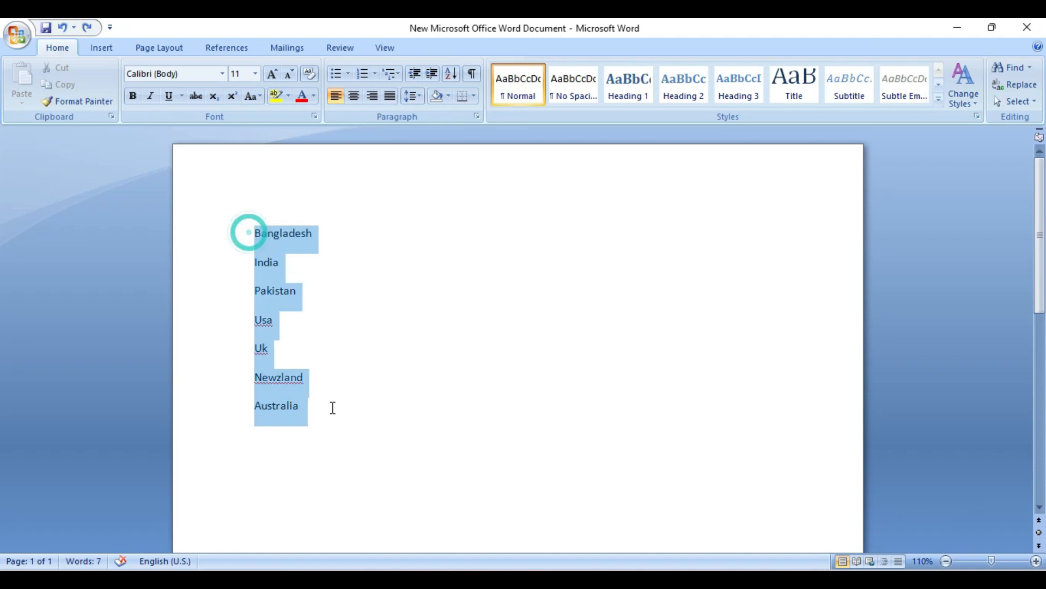
pyautogui.click(364, 75)
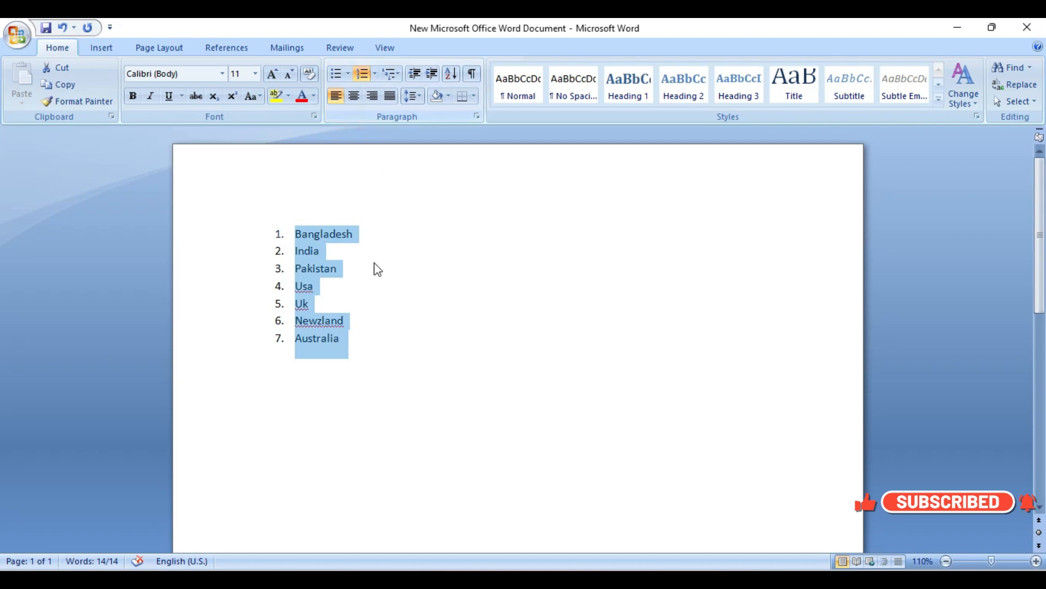
pyautogui.hotkey('ctrl', 'z')
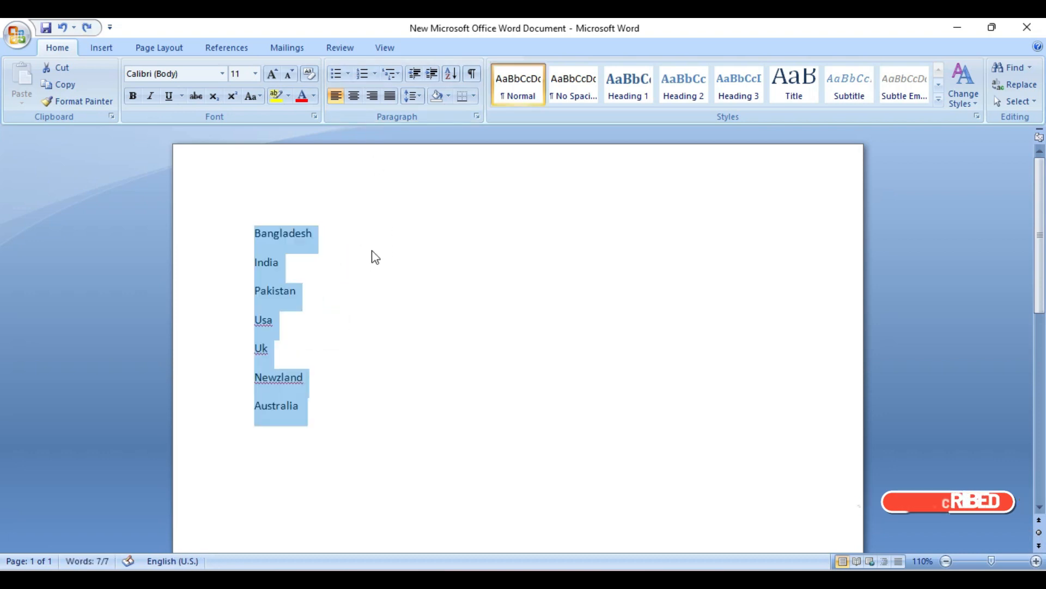
# - Apply the 1) a) i) multilevel list to the countries, and change it to the Article I. / Section 1.01 heading format
pyautogui.click(397, 77)
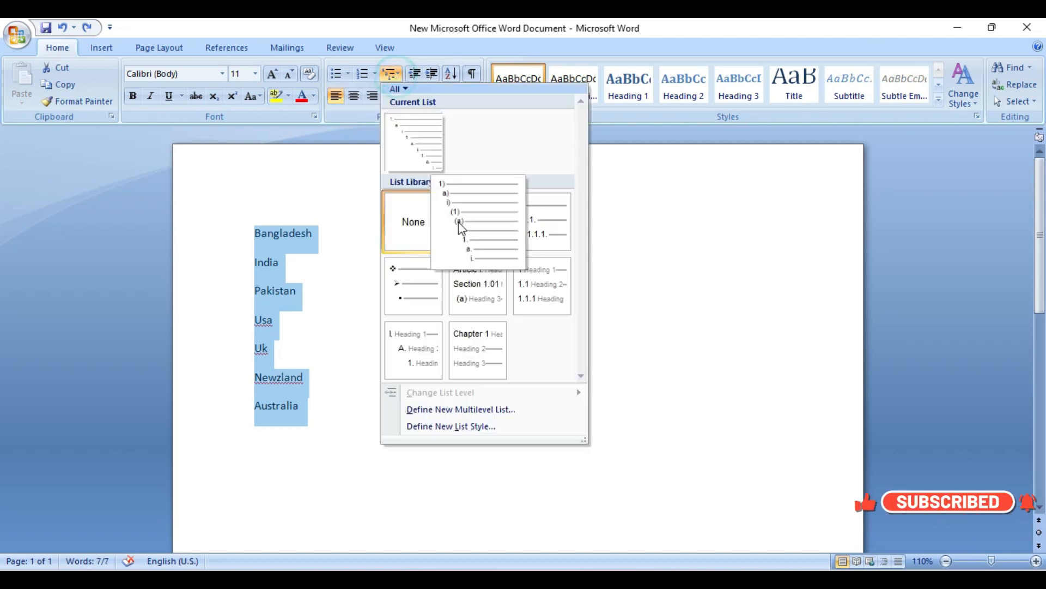
pyautogui.click(464, 234)
pyautogui.click(397, 73)
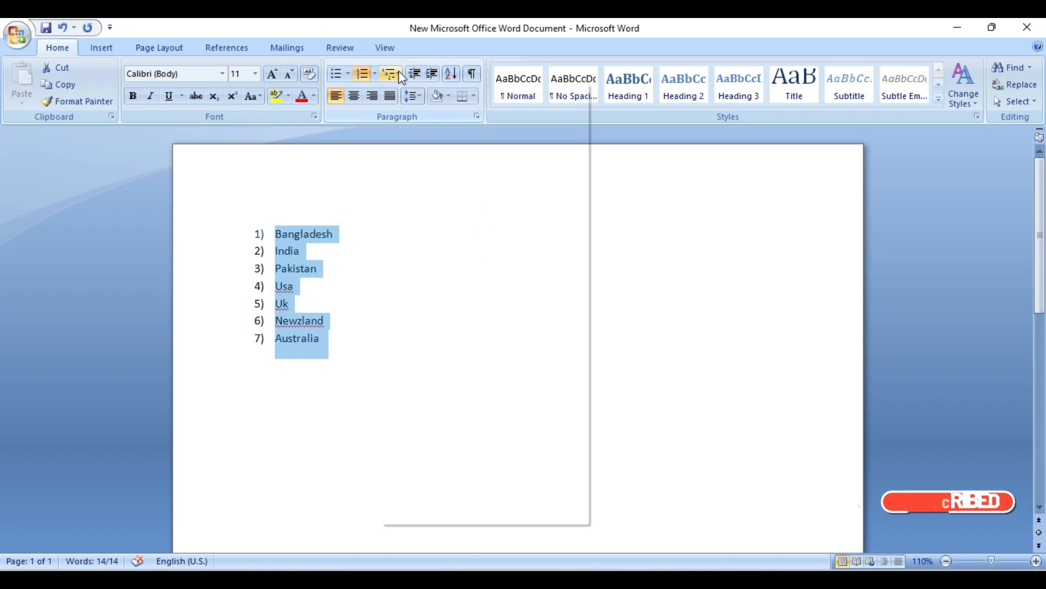
pyautogui.click(469, 286)
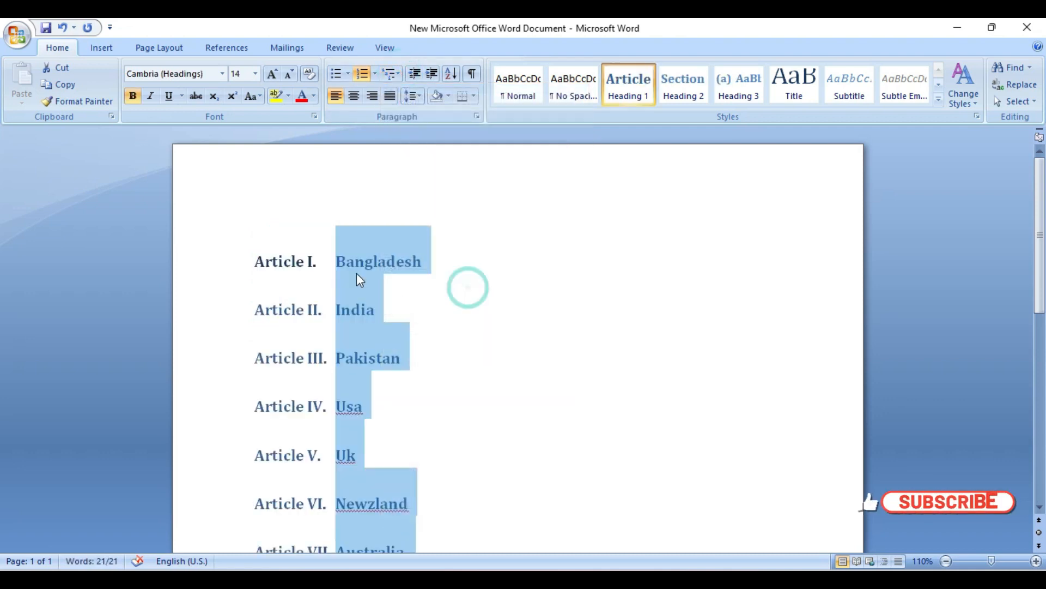
pyautogui.scroll(-2, 357, 262)
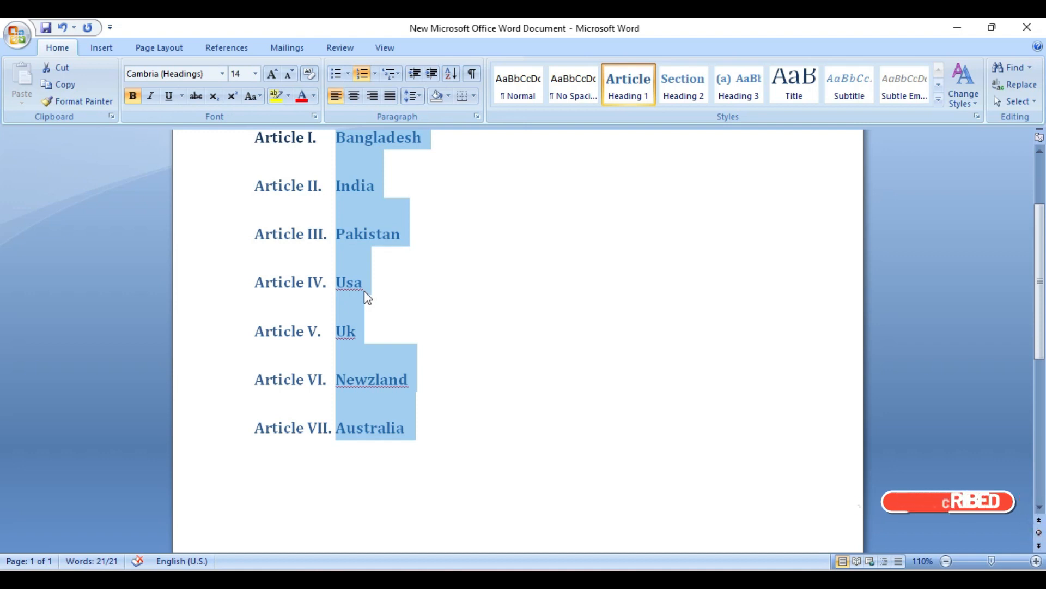
pyautogui.scroll(1, 364, 290)
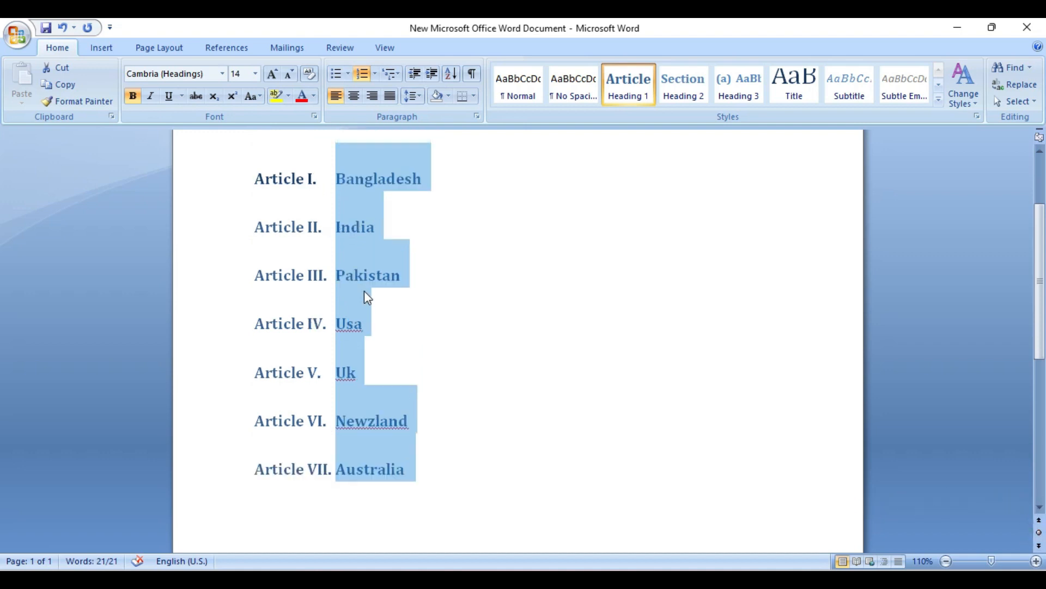
# - Switch the country list's multilevel format to Chapter 1 headings, and change it to the 1 / 1.1 / 1.1.1 heading format
pyautogui.click(396, 73)
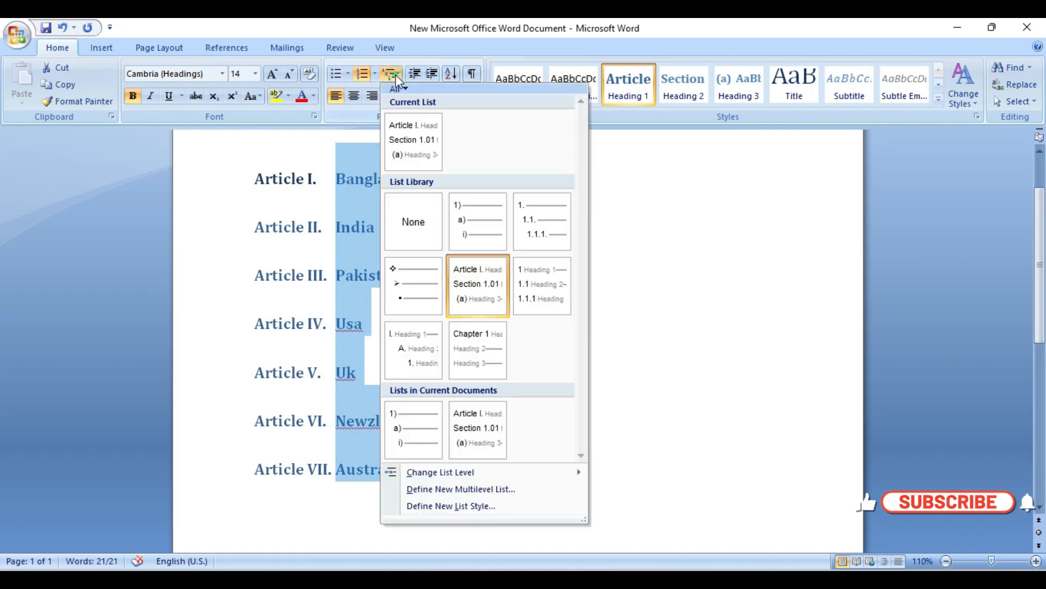
pyautogui.click(490, 353)
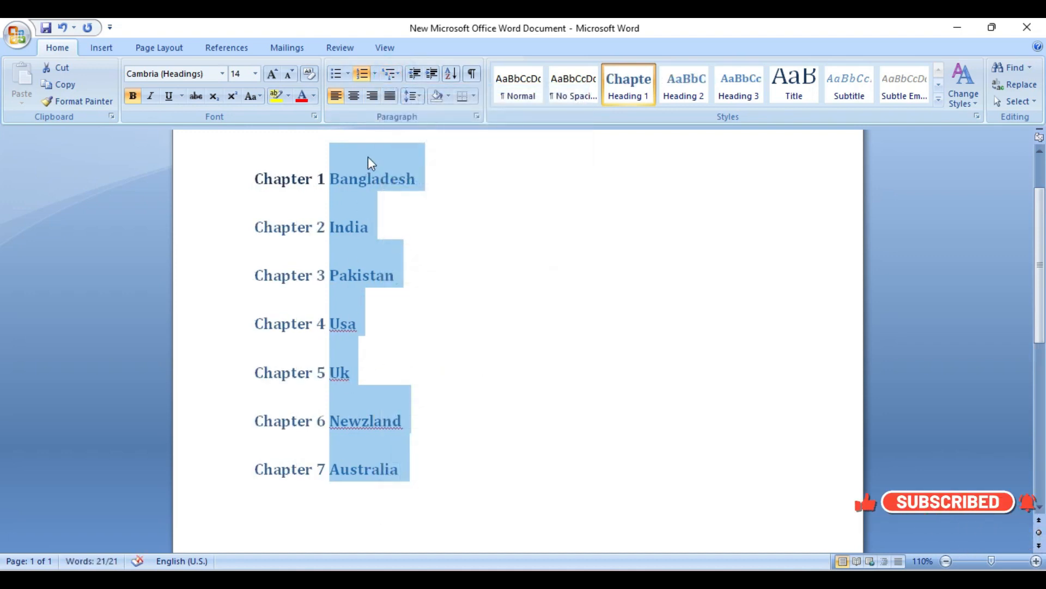
pyautogui.click(397, 72)
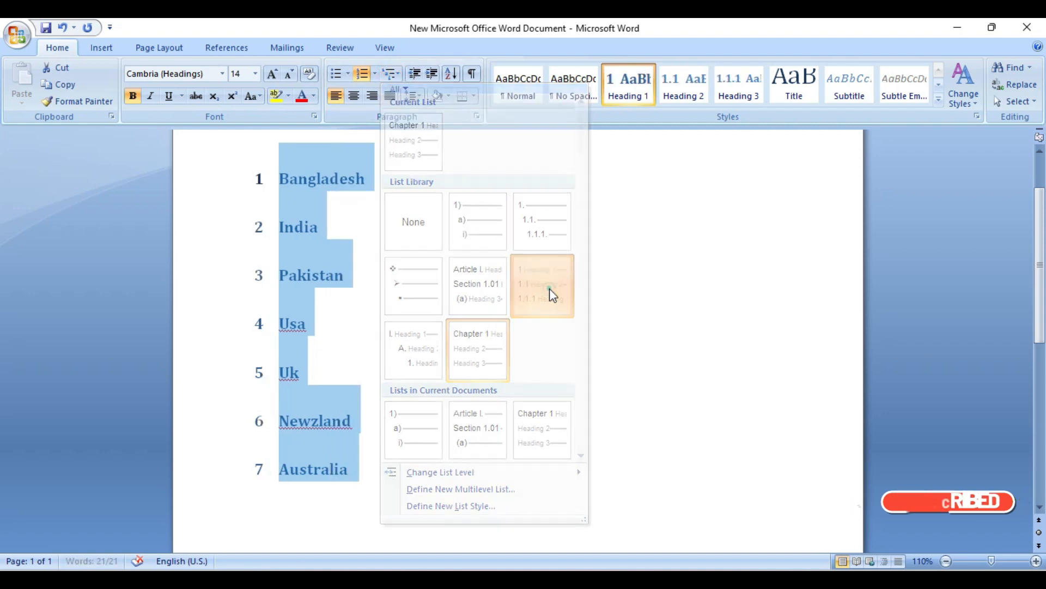
pyautogui.click(549, 289)
# - Set the country list back to the Article I. / Section 1.01 multilevel format and deselect it
pyautogui.click(397, 74)
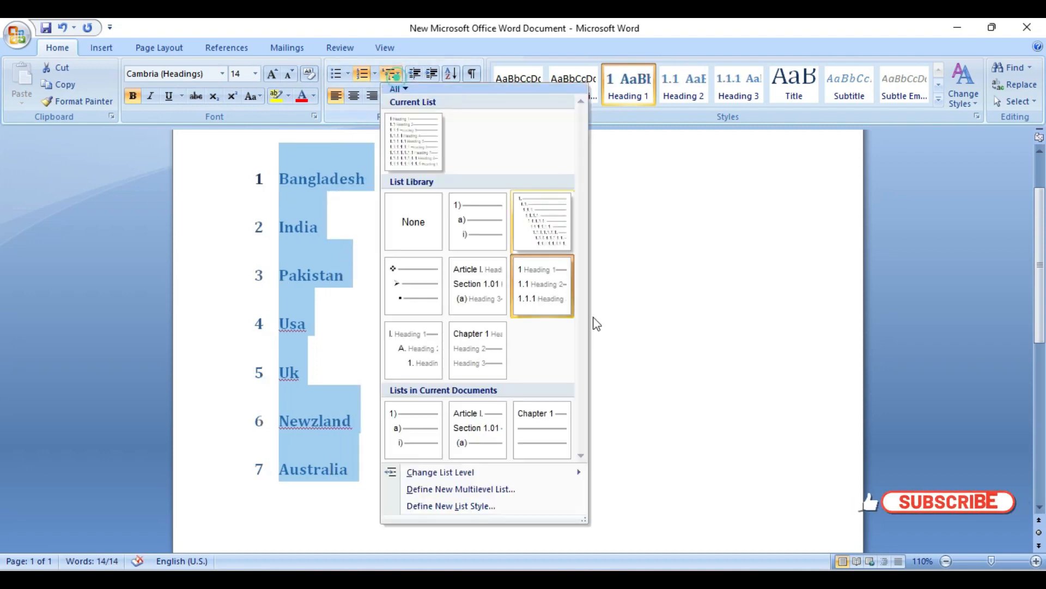
pyautogui.click(482, 436)
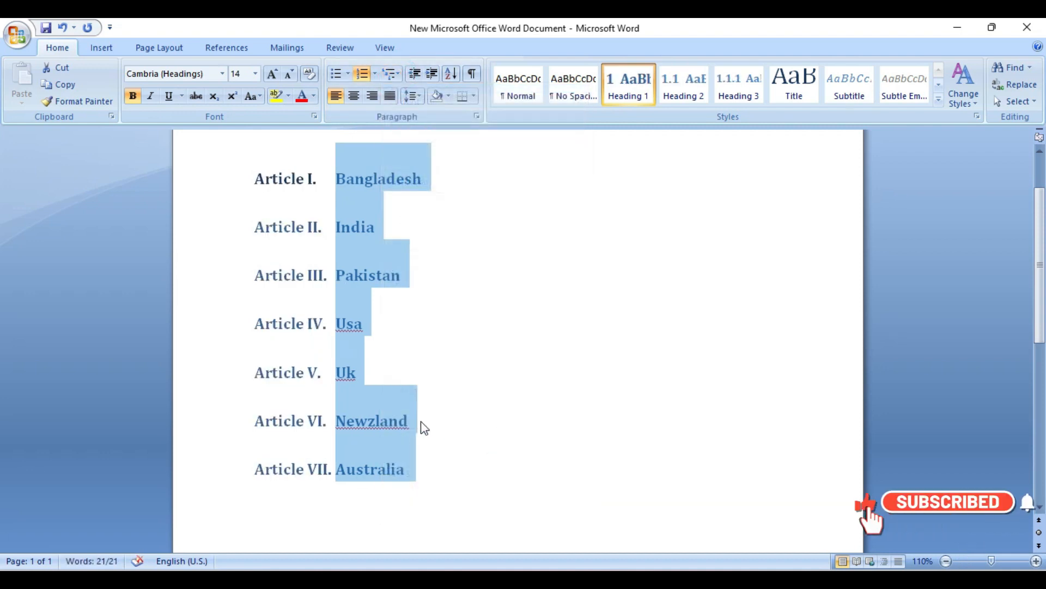
pyautogui.click(426, 424)
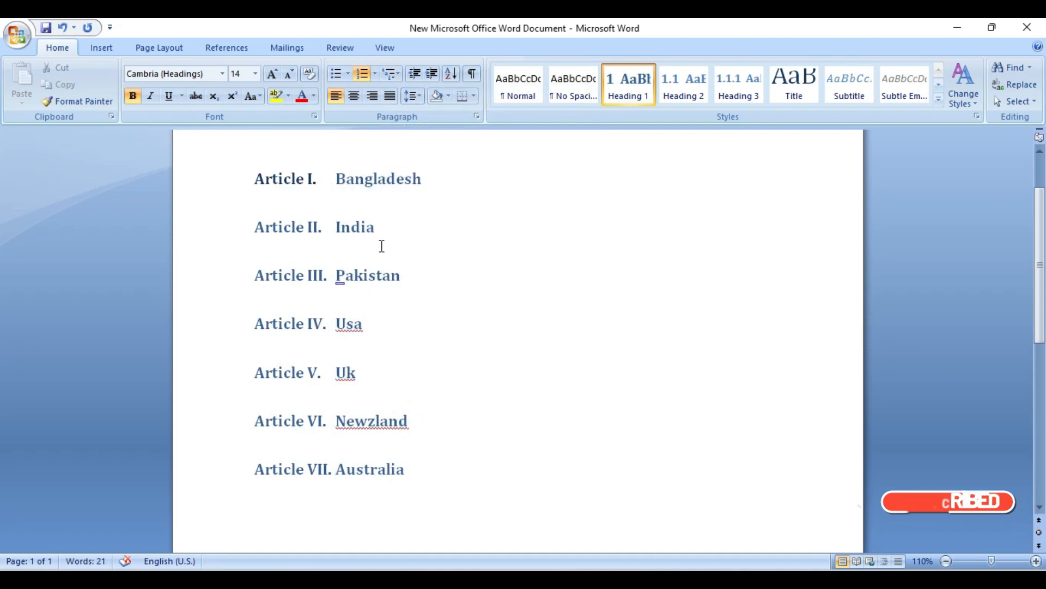
# - Delete the entire country list from the document and save the empty file
pyautogui.hotkey('ctrl', 'a')
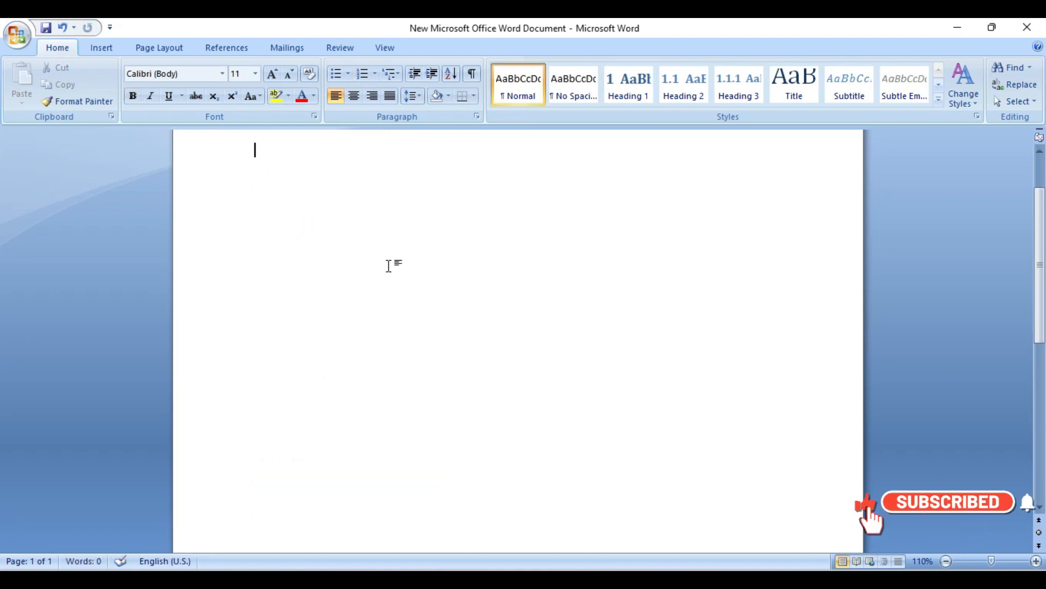
pyautogui.hotkey('ctrl', 's')
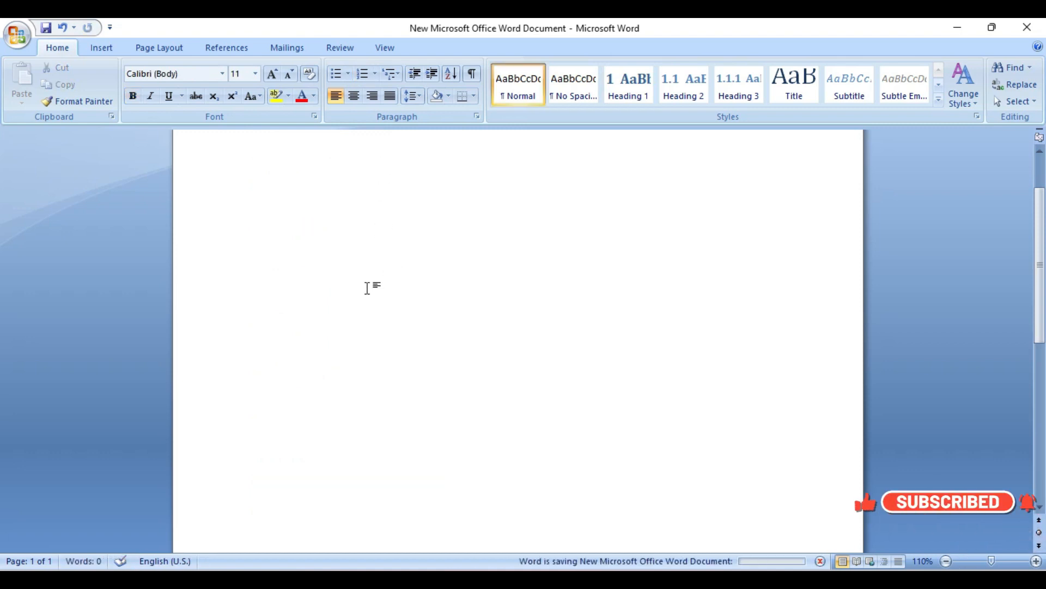
# - Write "Welcome to My Channel. Please Subscribe for more video" in the empty document and save it
pyautogui.scroll(1, 367, 281)
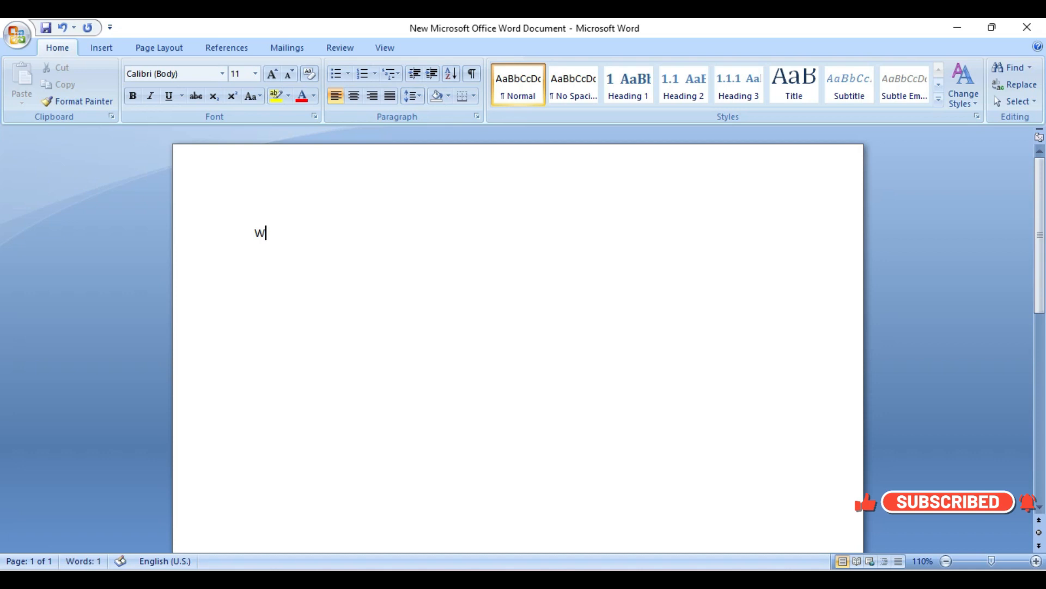
pyautogui.write('o My CH')
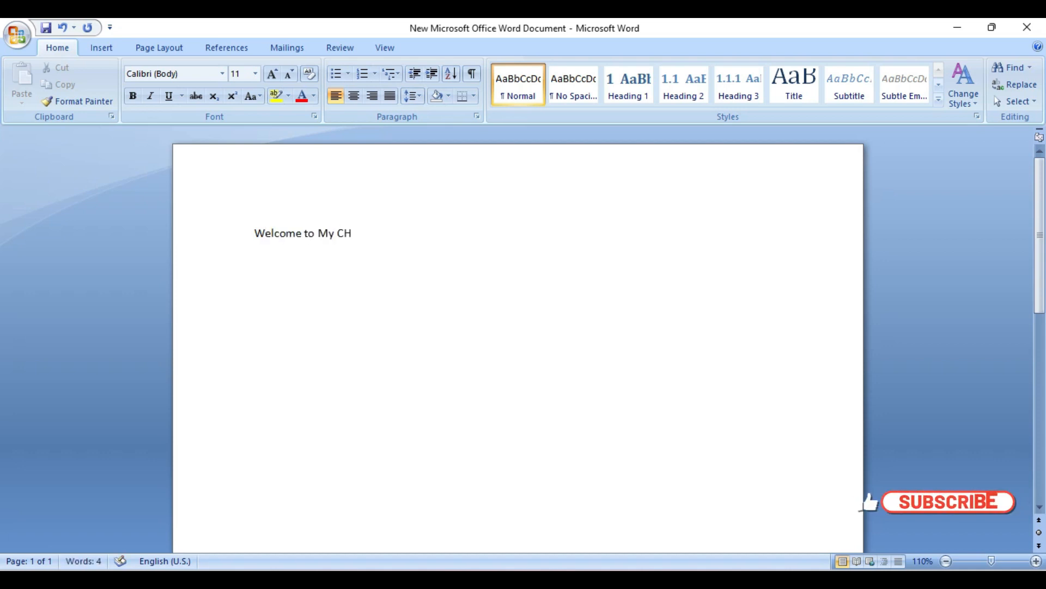
pyautogui.write('annel. ')
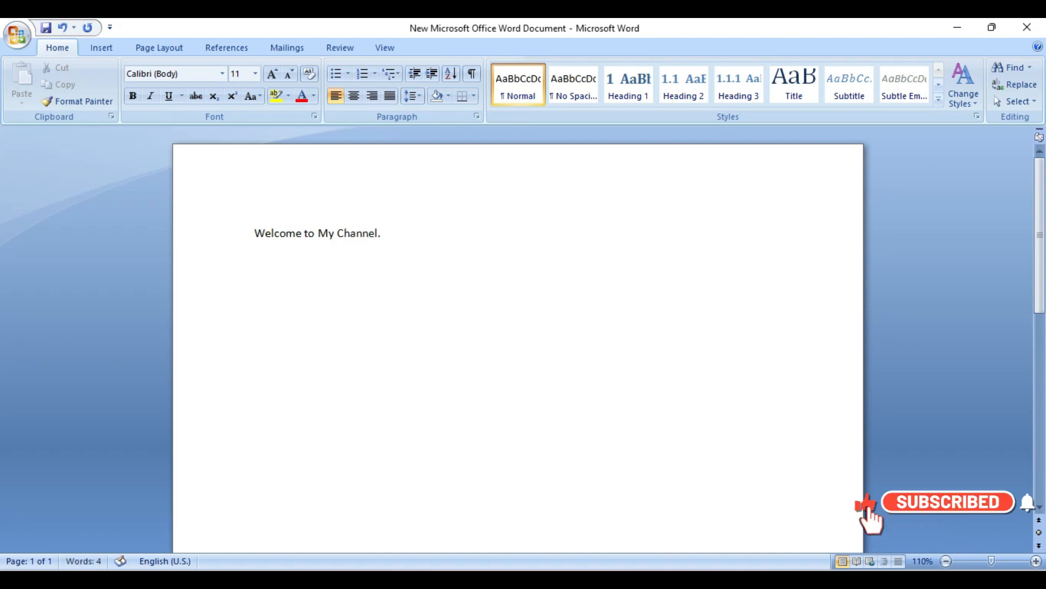
pyautogui.write('Please Subsc')
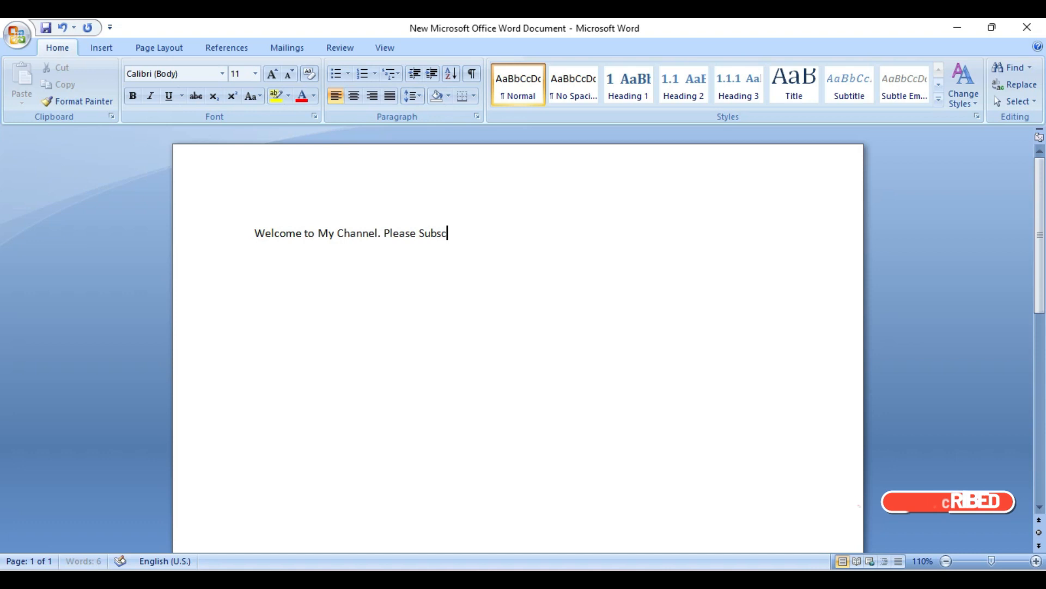
pyautogui.write('ribe for more video')
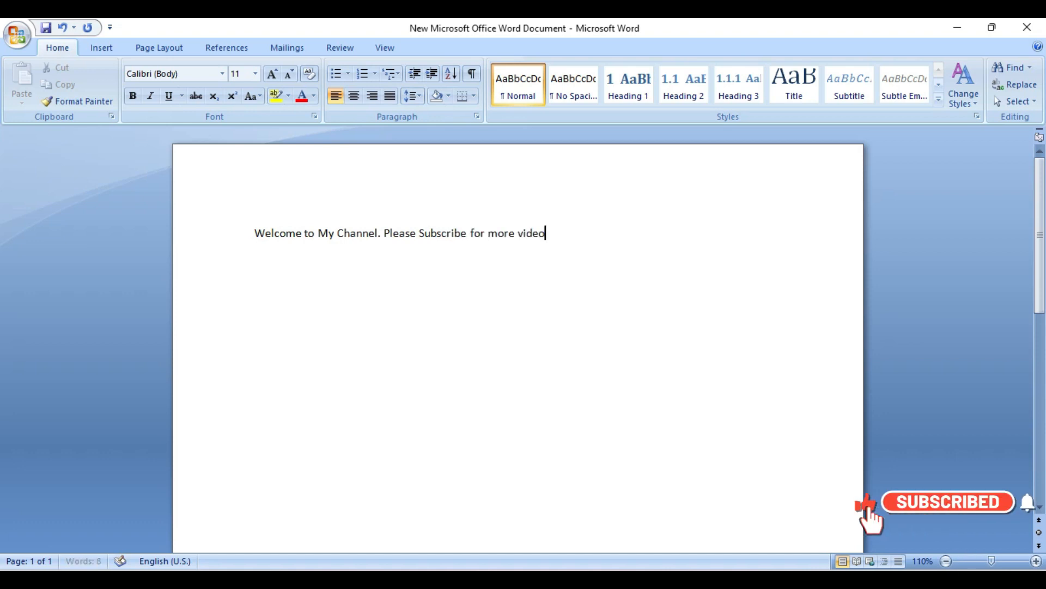
pyautogui.hotkey('ctrl', 's')
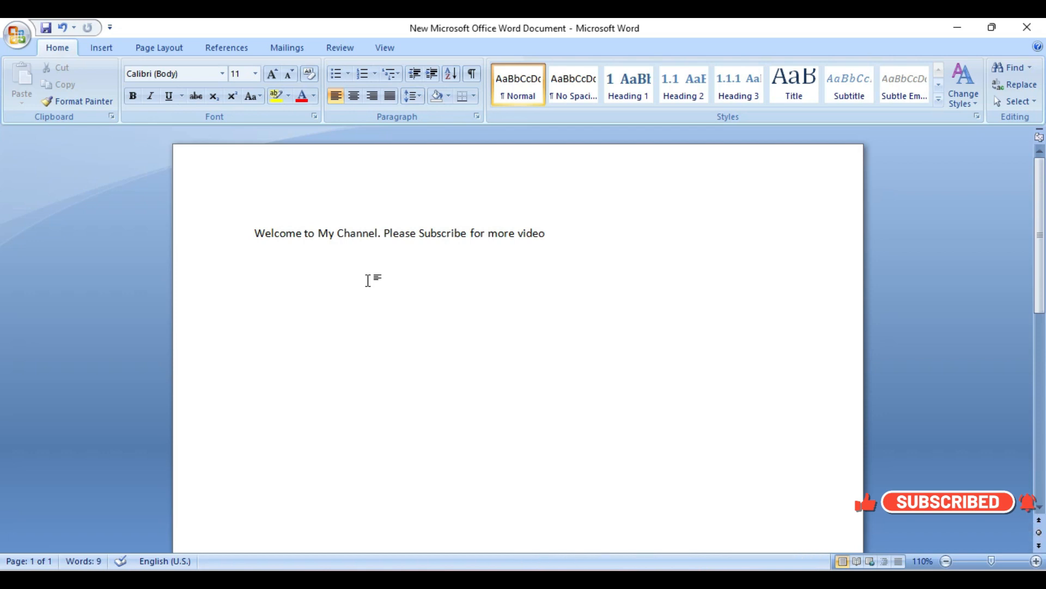